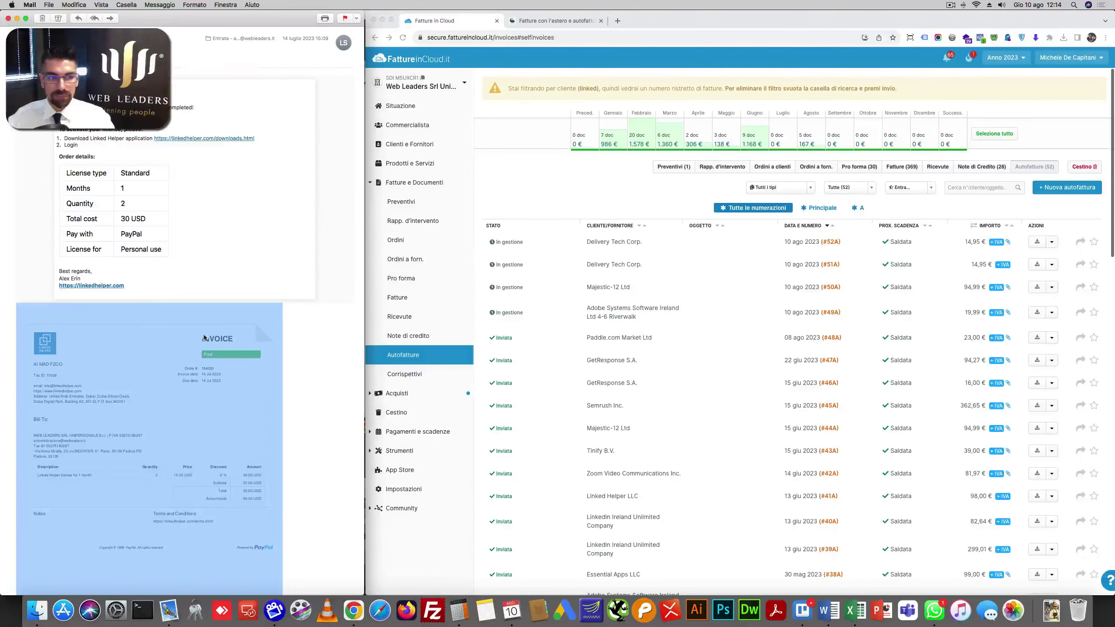
{"action": "left_click", "coordinate": [294, 388]}
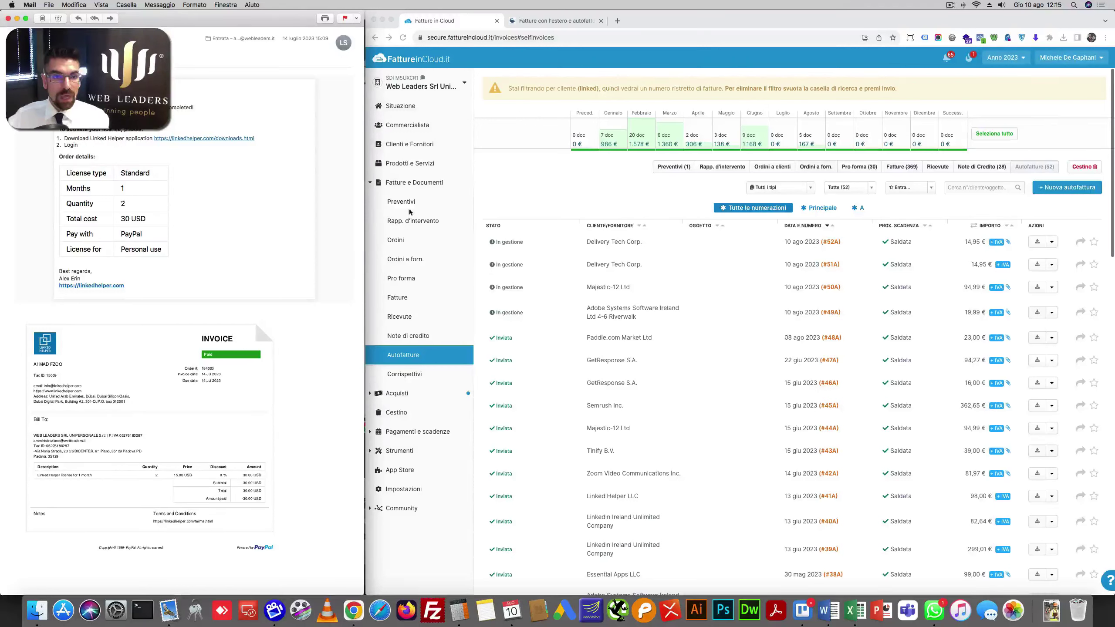
{"action": "left_click", "coordinate": [520, 160]}
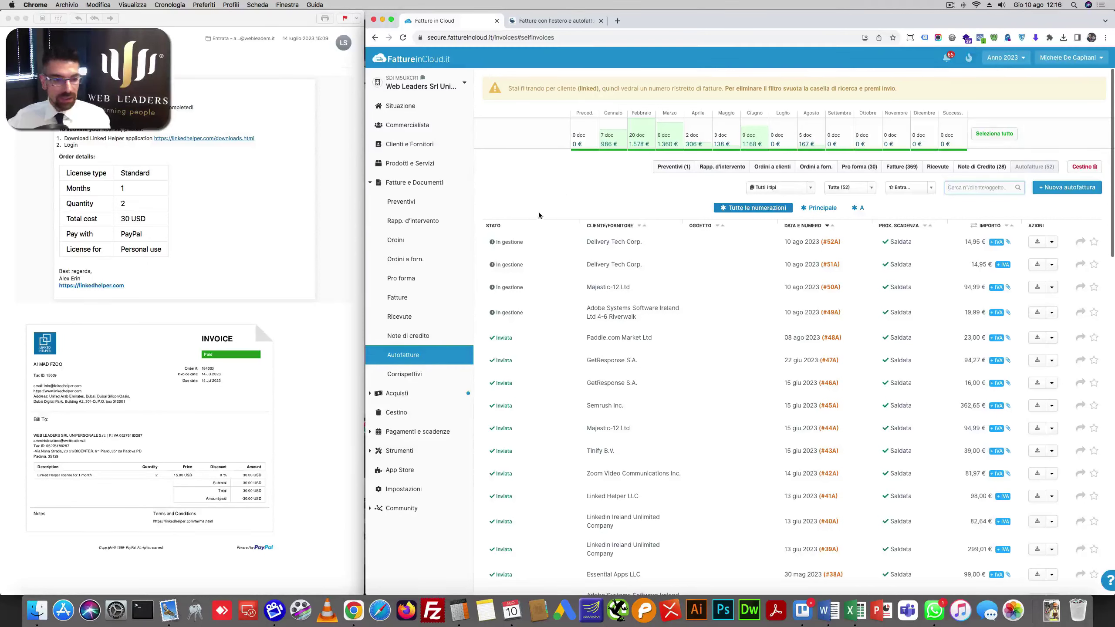
{"action": "left_click", "coordinate": [123, 366]}
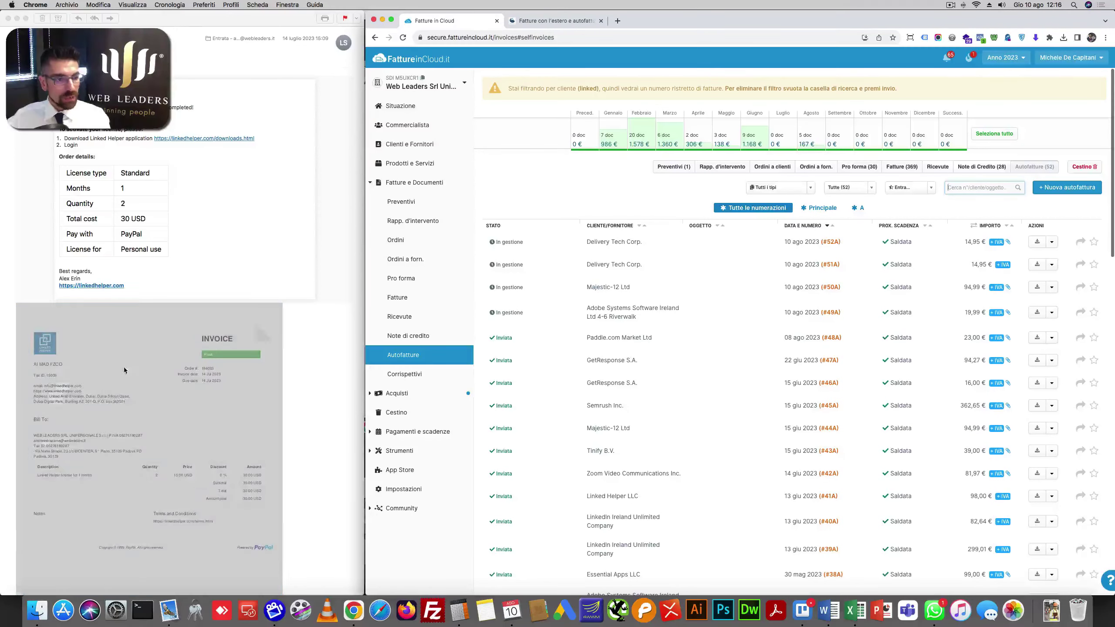
- Start a new self-invoice of type TD17 - integrazione/autofattura per acquisto servizi dall'estero
{"action": "left_click", "coordinate": [1067, 201]}
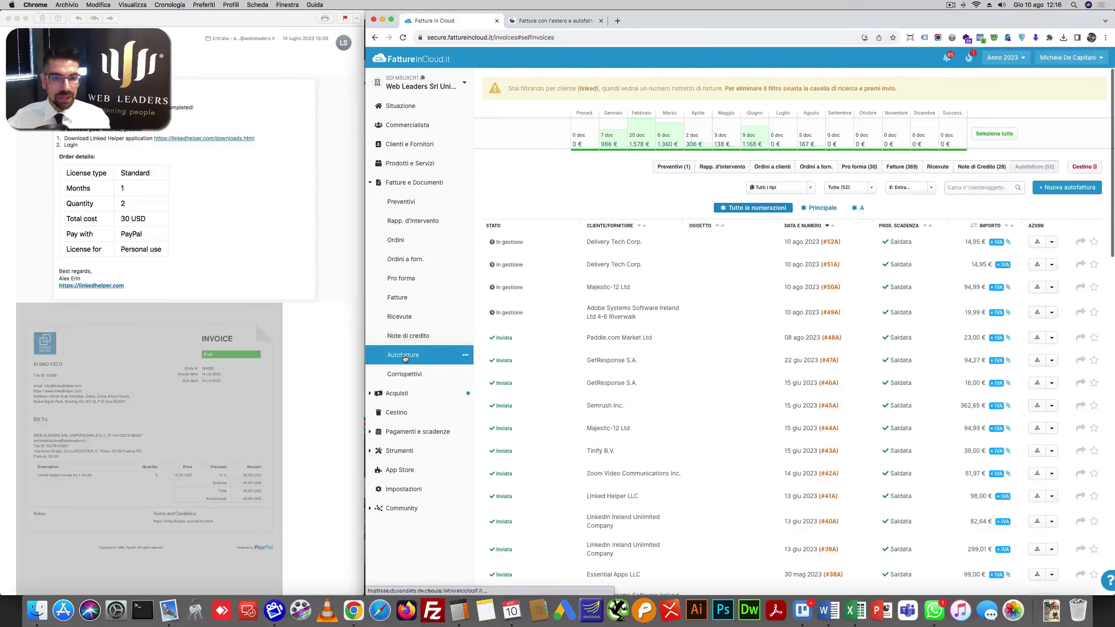
{"action": "left_click", "coordinate": [1066, 189]}
{"action": "left_click", "coordinate": [691, 150]}
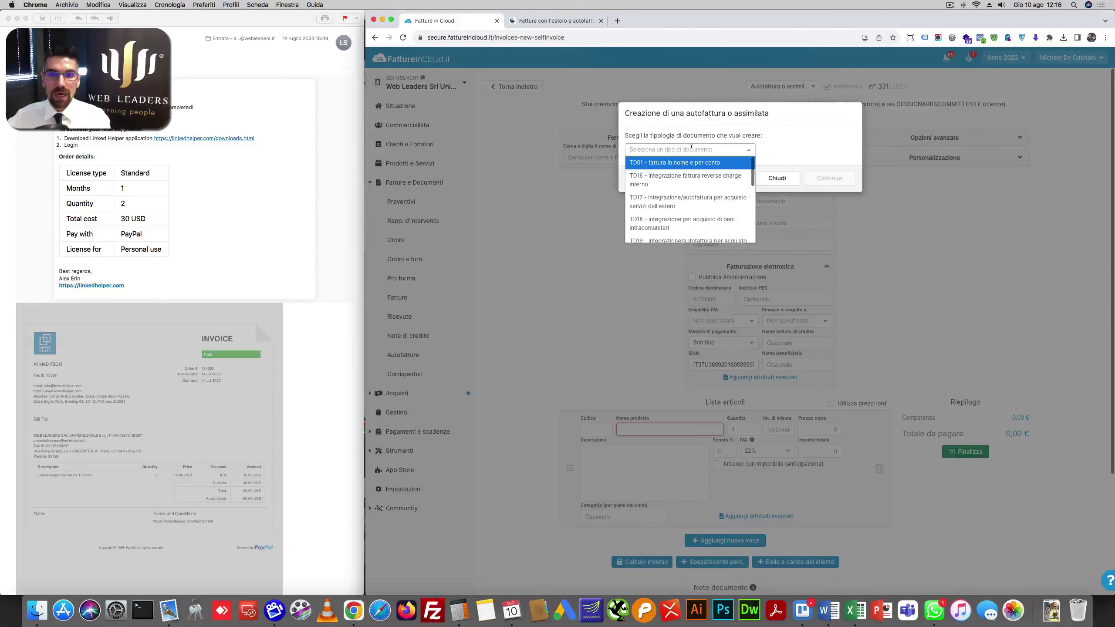
{"action": "left_click", "coordinate": [652, 205]}
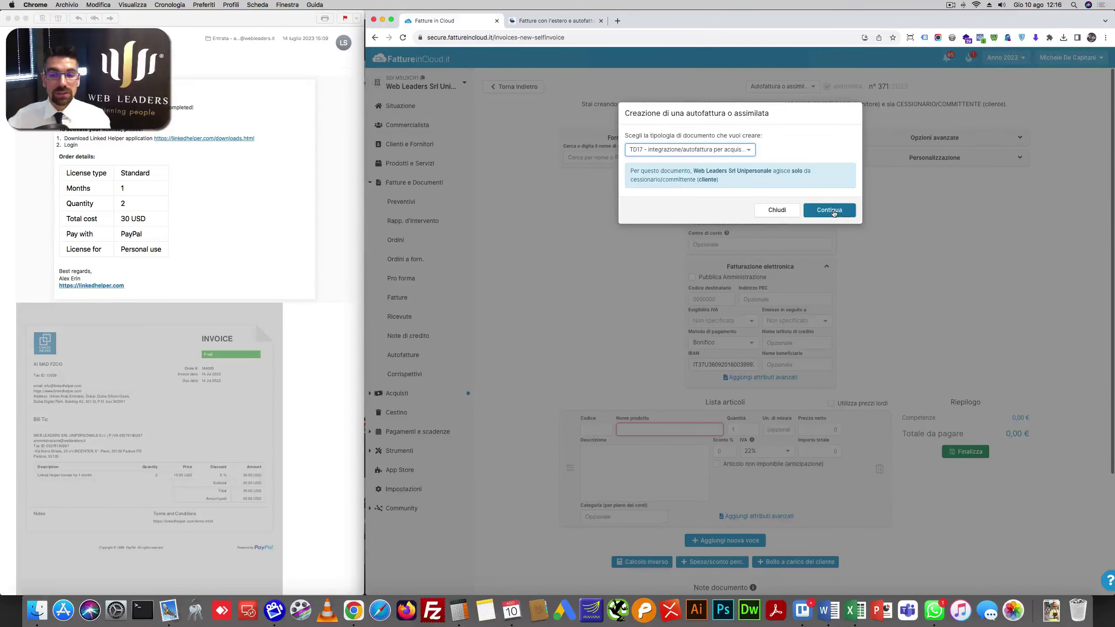
{"action": "left_click", "coordinate": [708, 151]}
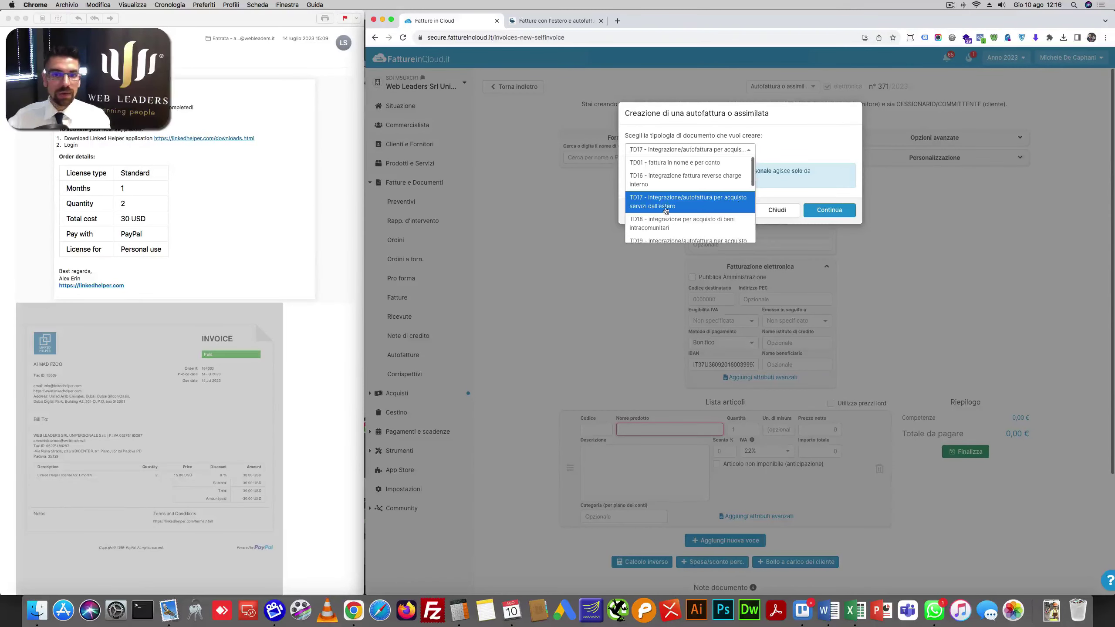
{"action": "left_click", "coordinate": [829, 209]}
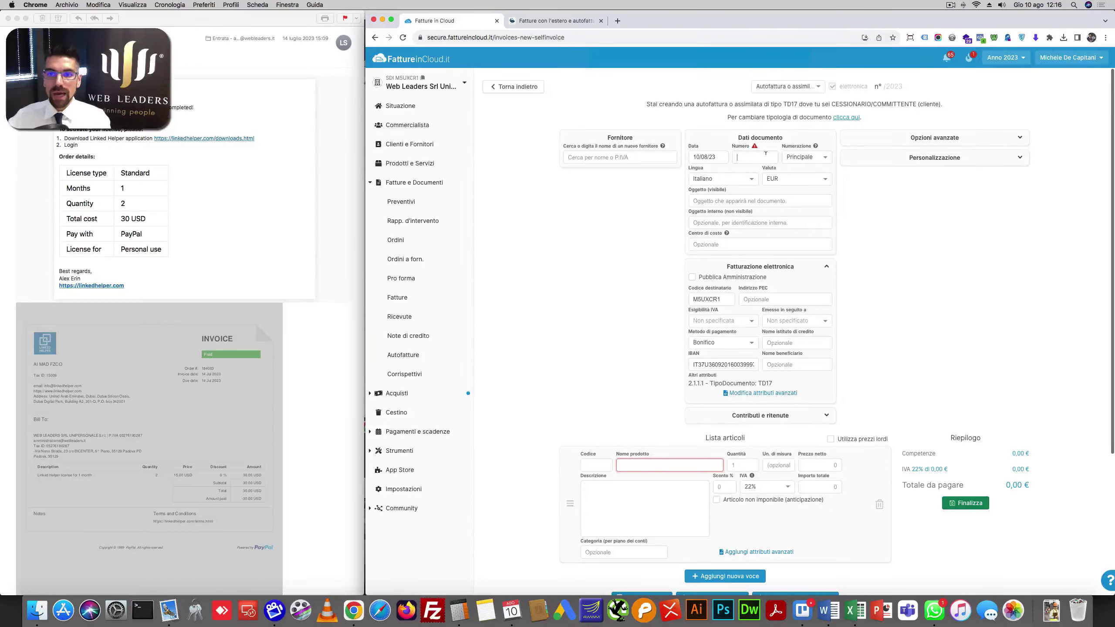
- Set the self-invoice's numbering series to A
{"action": "left_click", "coordinate": [805, 159]}
{"action": "left_click", "coordinate": [797, 183]}
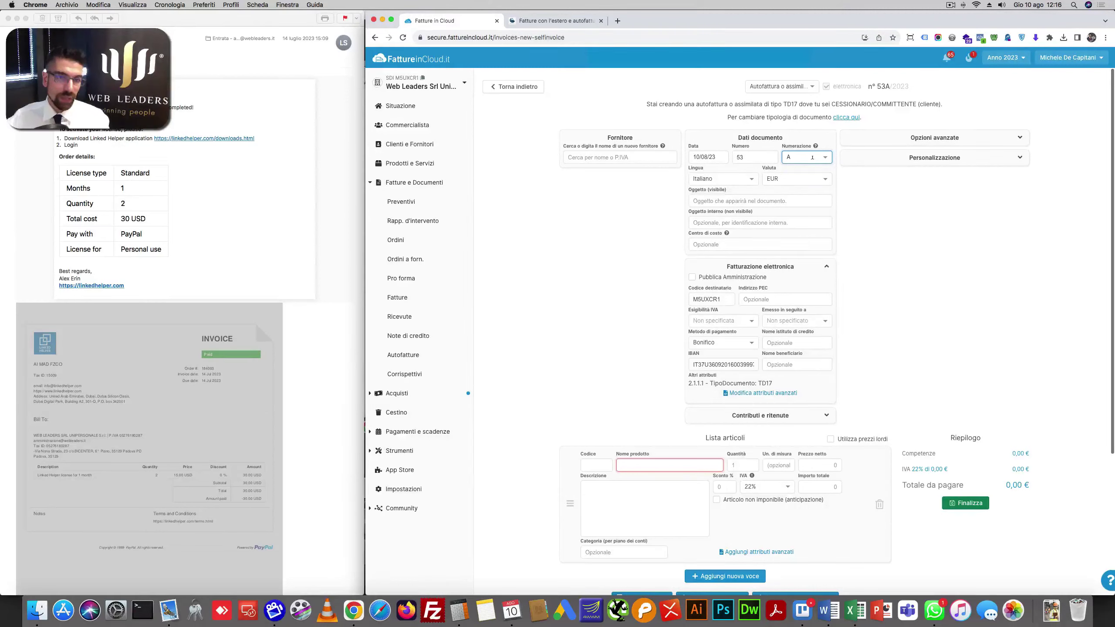
{"action": "double_click", "coordinate": [881, 86]}
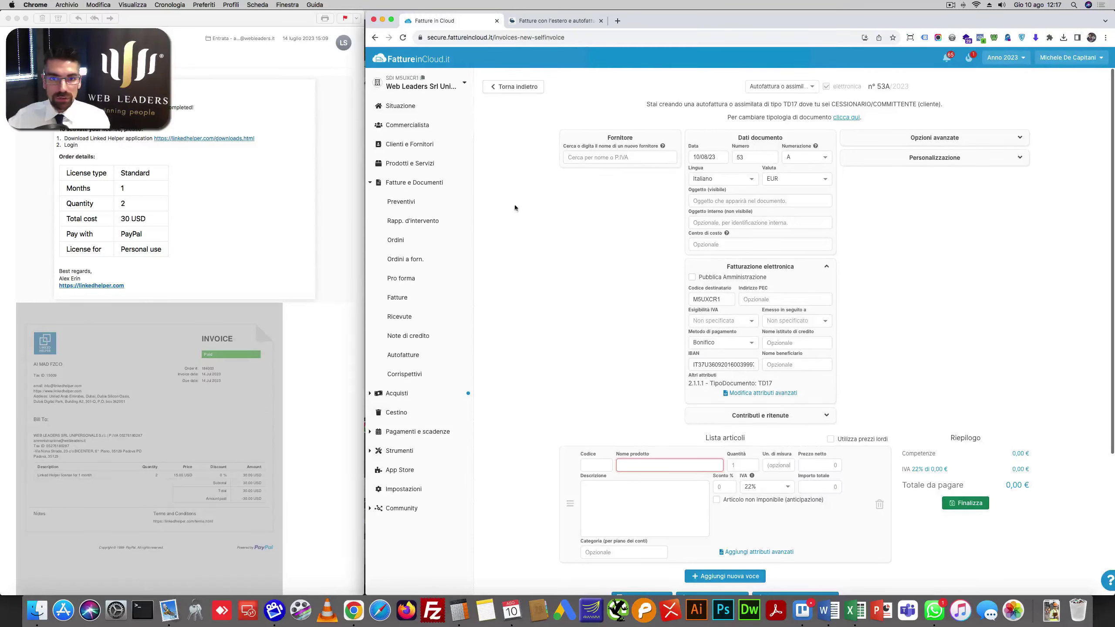
- Open the supplier's receipt PDF from the e-mail and add its issuer, AI MAD FZCO, as a new supplier on the self-invoice
{"action": "double_click", "coordinate": [164, 363]}
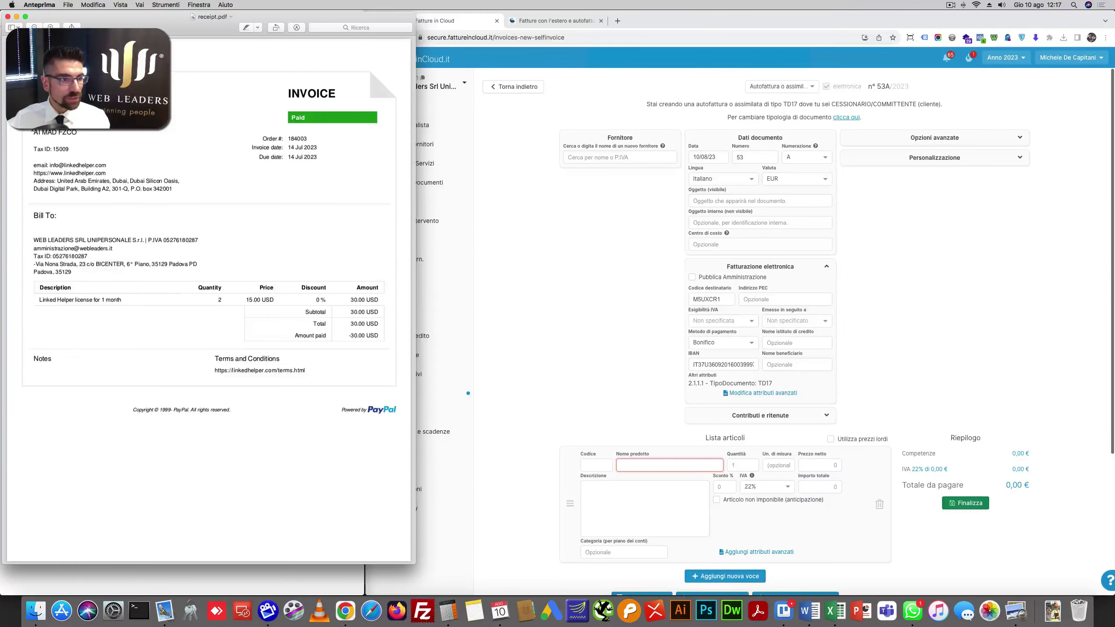
{"action": "left_click_drag", "start_coordinate": [48, 133], "coordinate": [79, 132]}
{"action": "key", "text": "super+c"}
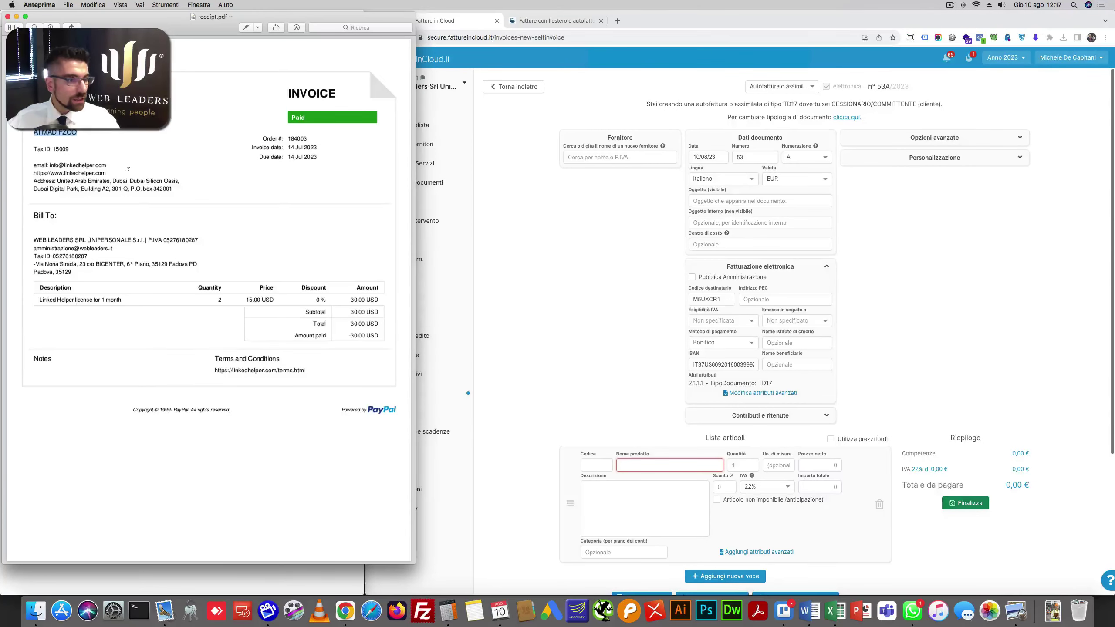
{"action": "left_click", "coordinate": [566, 196]}
{"action": "left_click", "coordinate": [588, 159]}
{"action": "key", "text": "super+v"}
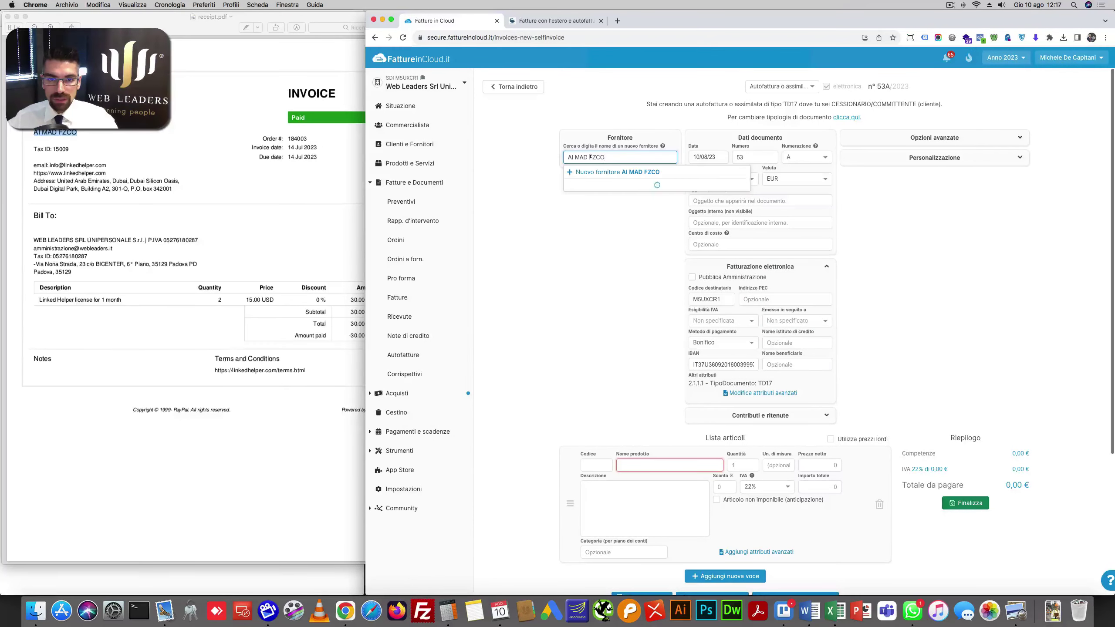
{"action": "left_click", "coordinate": [608, 172]}
- Copy the first line of the supplier's address from the receipt into the Indirizzo field
{"action": "left_click", "coordinate": [46, 177]}
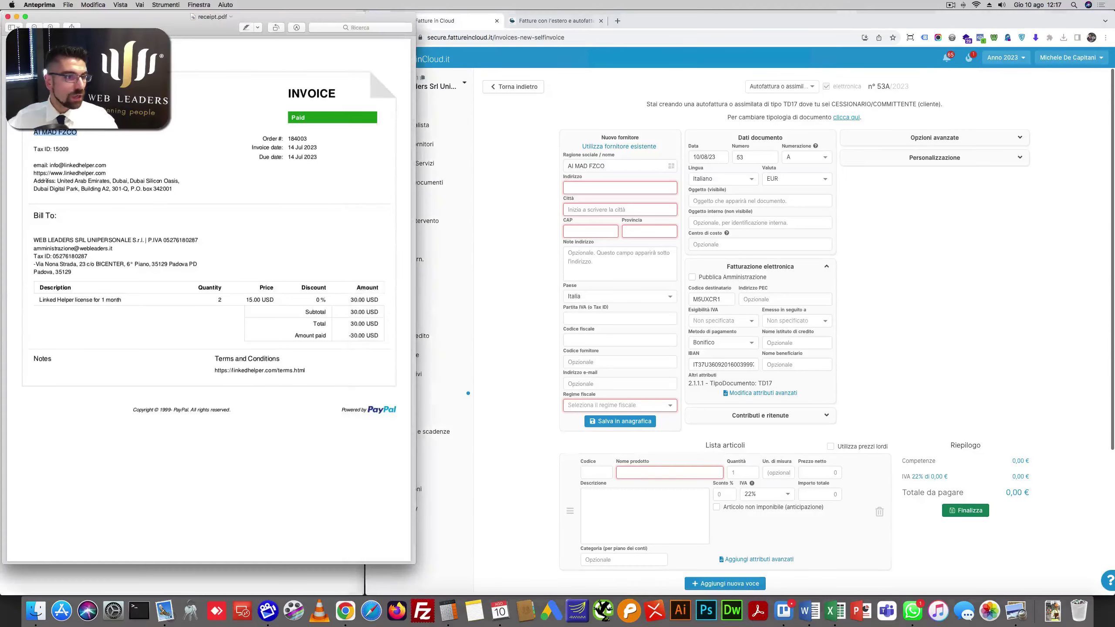
{"action": "left_click_drag", "start_coordinate": [58, 180], "coordinate": [180, 180]}
{"action": "key", "text": "super+c"}
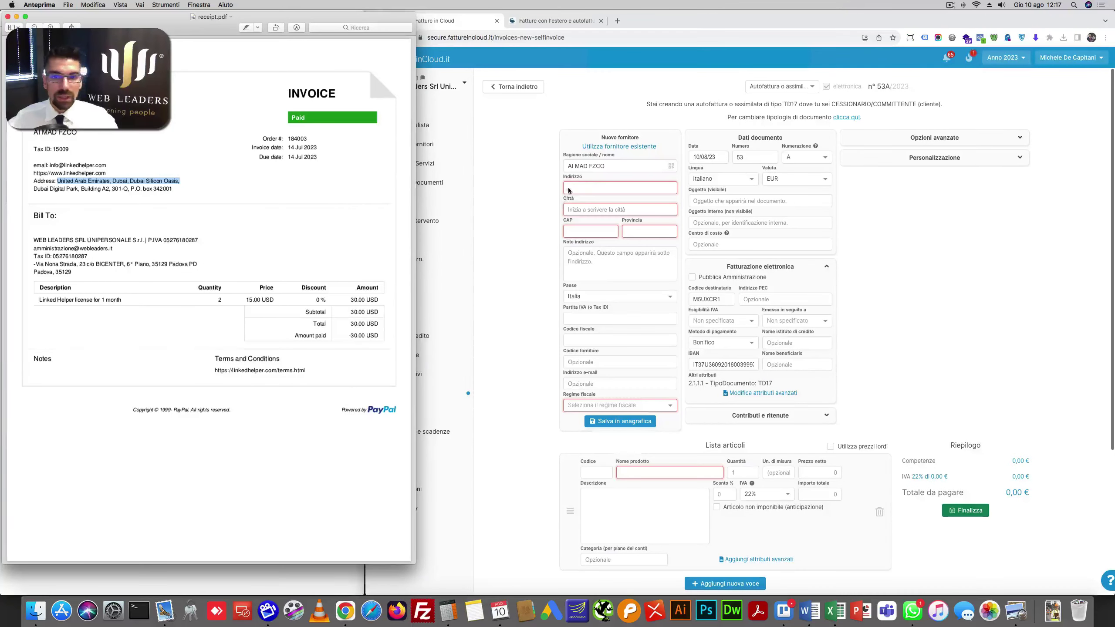
{"action": "left_click", "coordinate": [618, 188]}
{"action": "key", "text": "super+v"}
- Copy the second line of the supplier's address from the receipt into the Città field
{"action": "left_click", "coordinate": [608, 208]}
{"action": "left_click", "coordinate": [126, 192]}
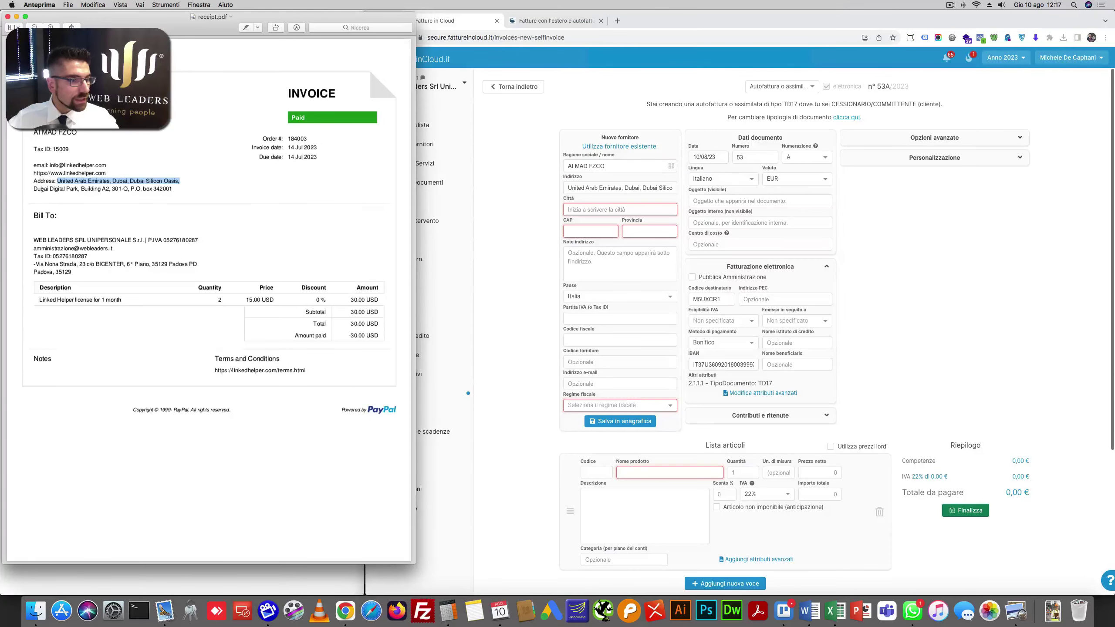
{"action": "left_click_drag", "start_coordinate": [35, 188], "coordinate": [172, 189]}
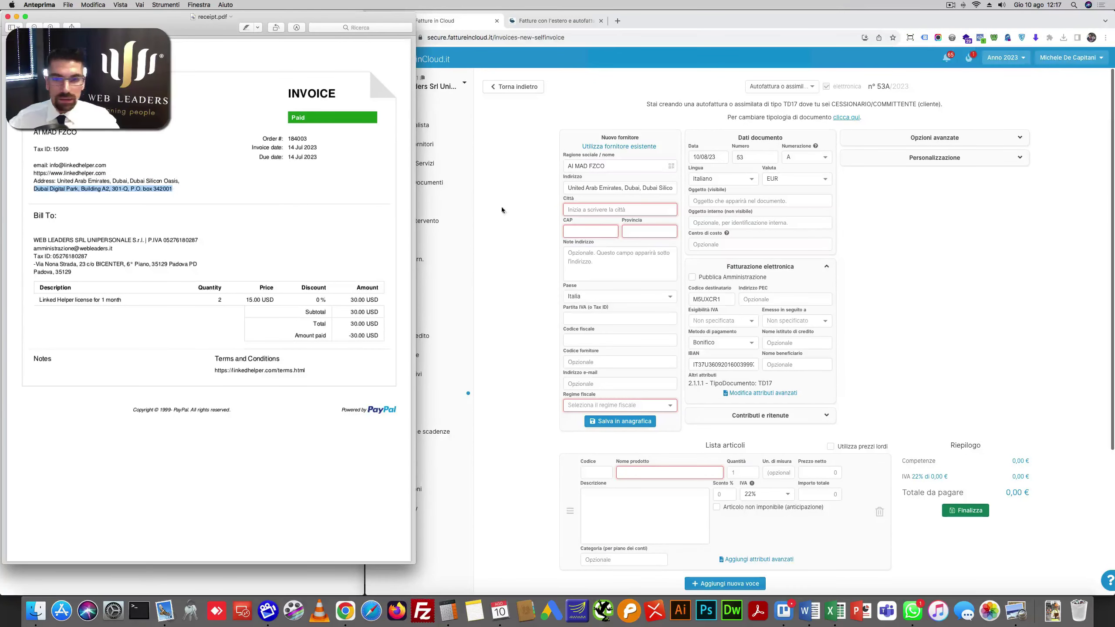
{"action": "left_click", "coordinate": [591, 206]}
{"action": "key", "text": "super+v"}
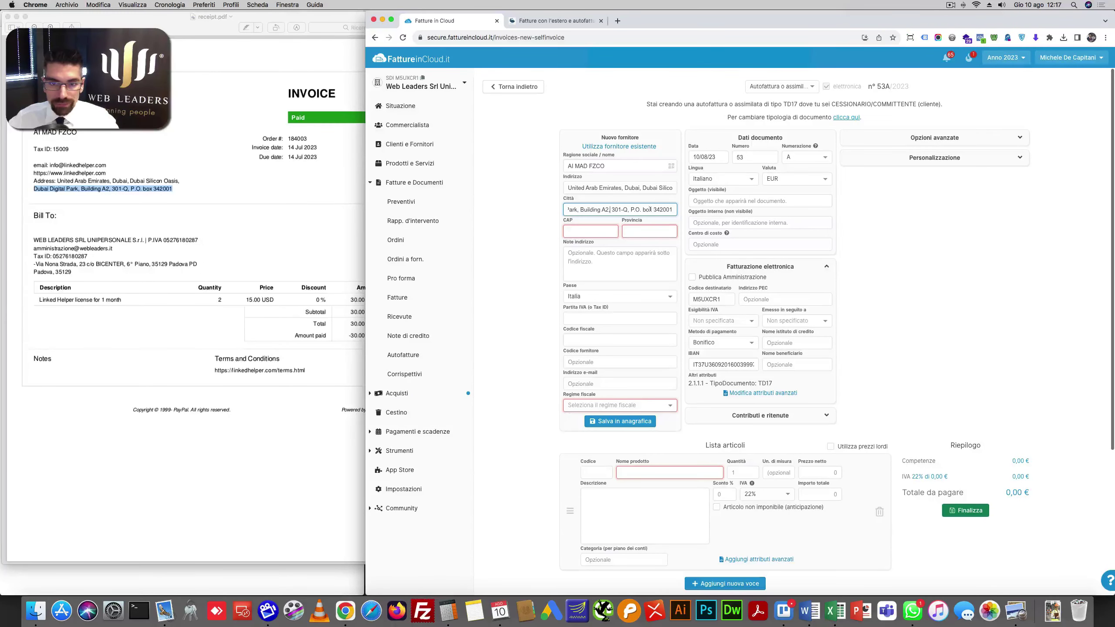
{"action": "left_click_drag", "start_coordinate": [625, 209], "coordinate": [580, 206]}
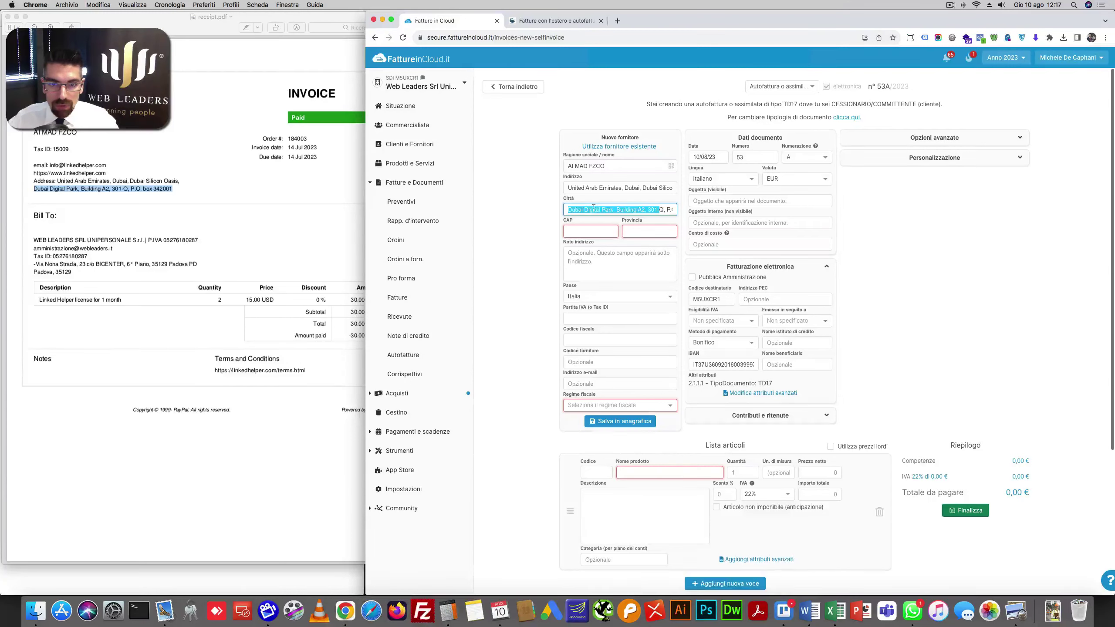
{"action": "left_click", "coordinate": [589, 231]}
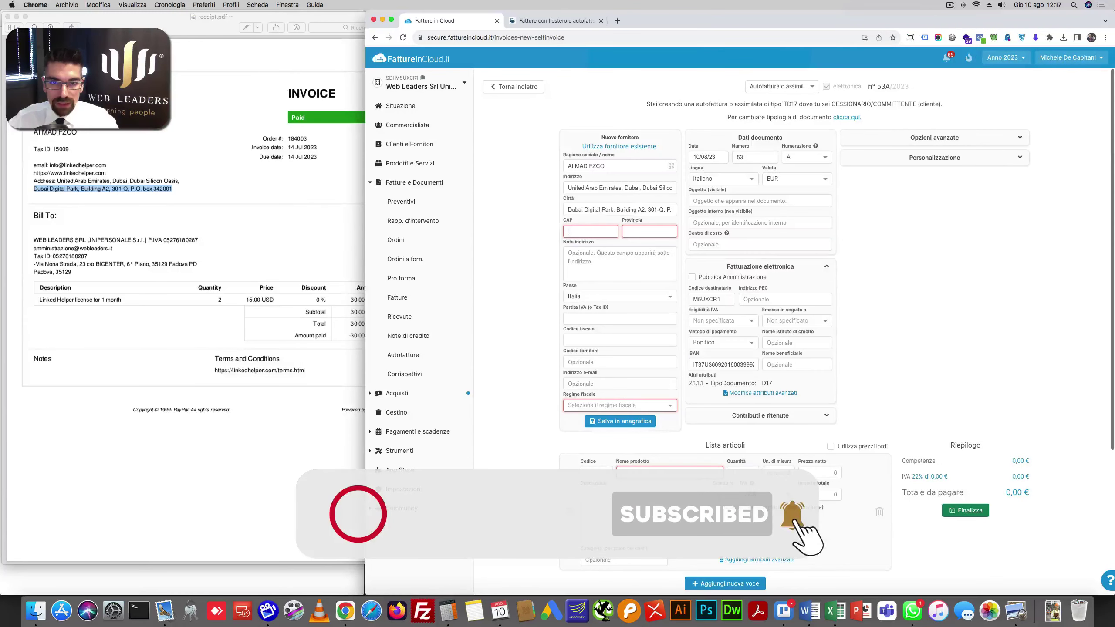
- Move the building and P.O. box details from the Città field into the supplier's address notes
{"action": "left_click", "coordinate": [617, 209]}
{"action": "left_click_drag", "start_coordinate": [620, 209], "coordinate": [682, 210]}
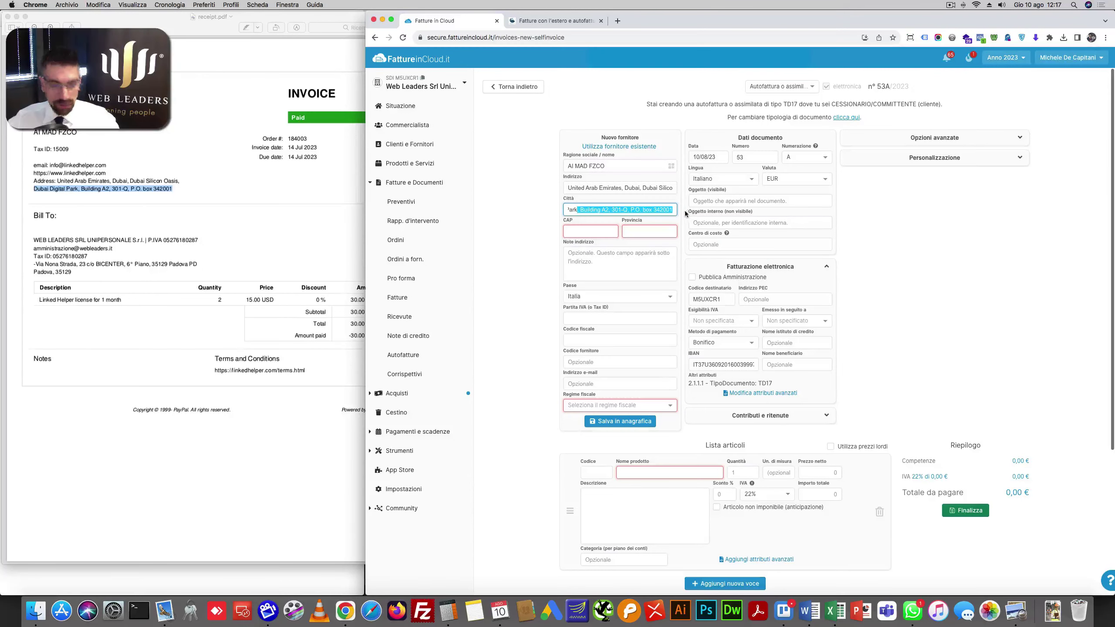
{"action": "key", "text": "BackSpace"}
{"action": "left_click", "coordinate": [587, 251]}
{"action": "key", "text": "super+v"}
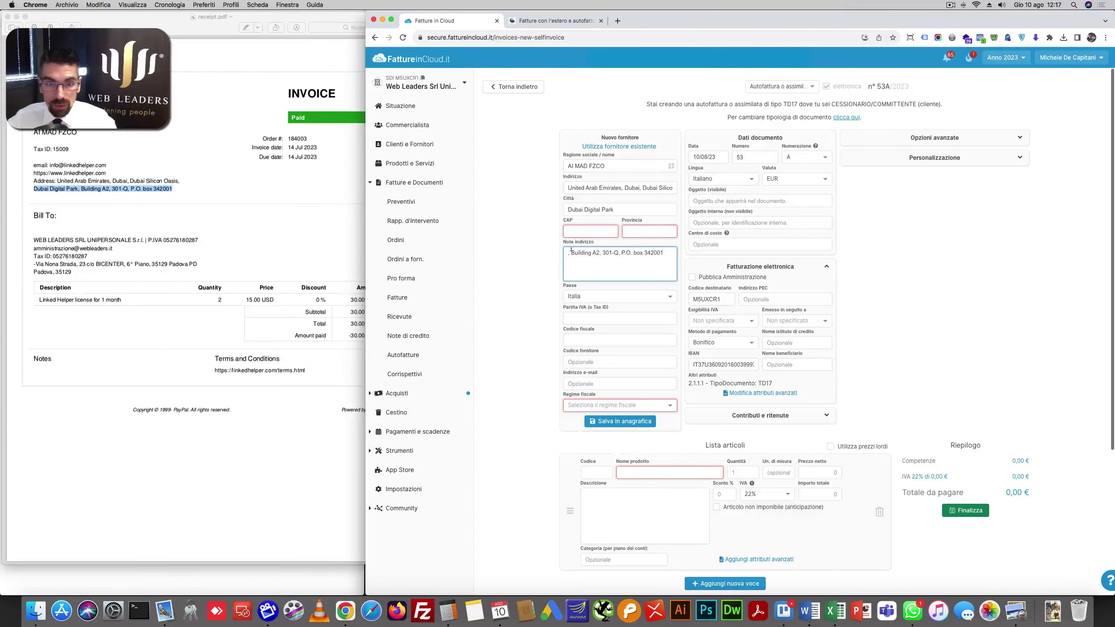
- Fill in the supplier's CAP with 00000 and the Provincia with Dubai
{"action": "left_click", "coordinate": [588, 231]}
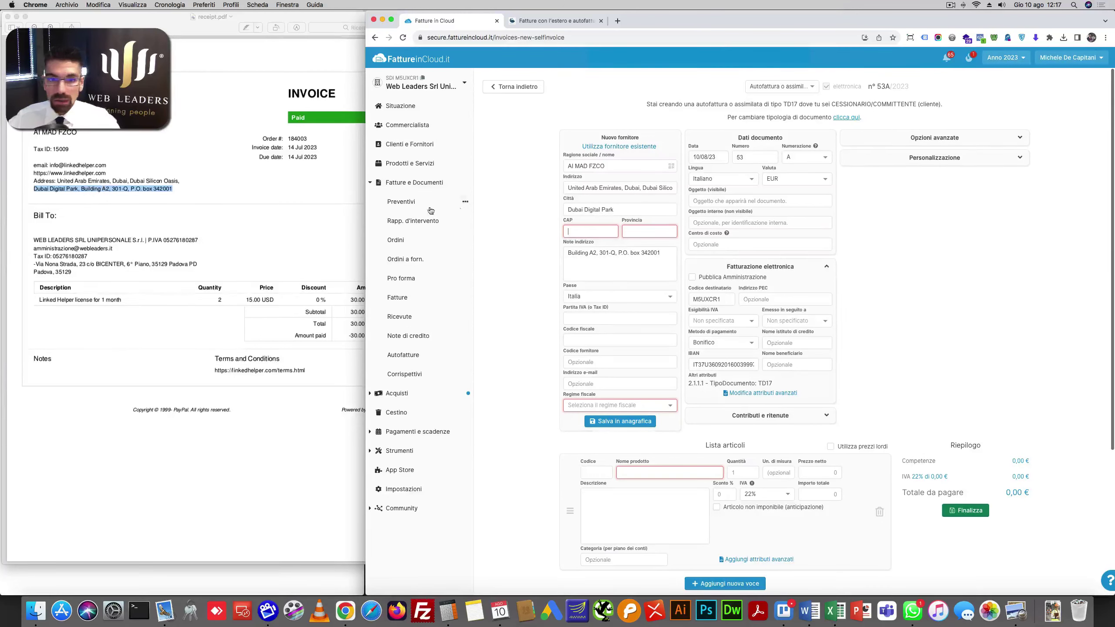
{"action": "left_click", "coordinate": [200, 198]}
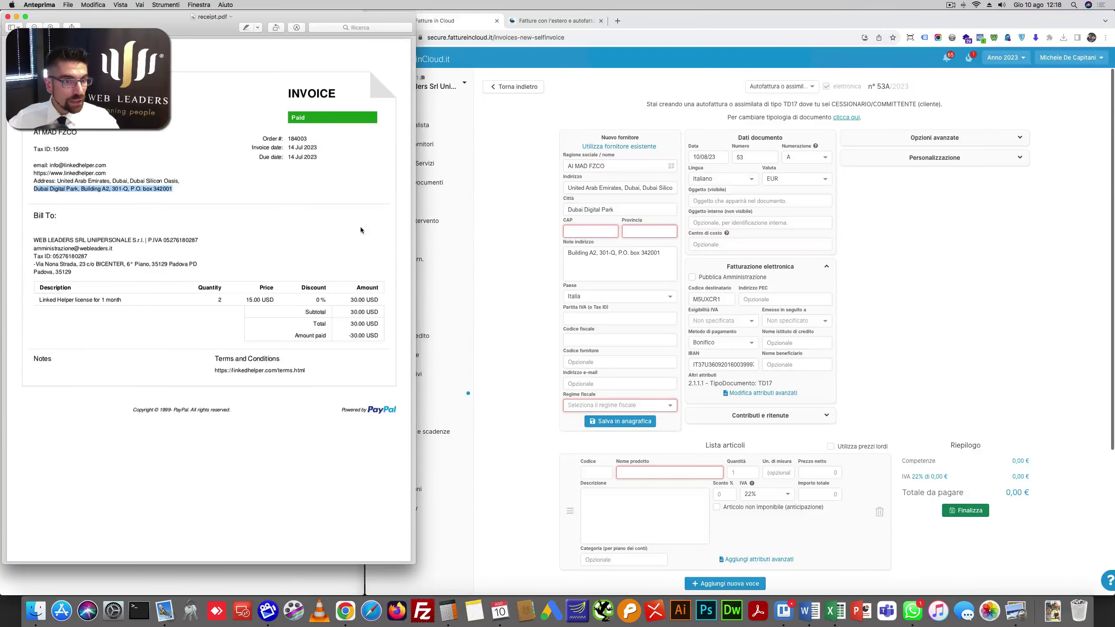
{"action": "left_click", "coordinate": [586, 226]}
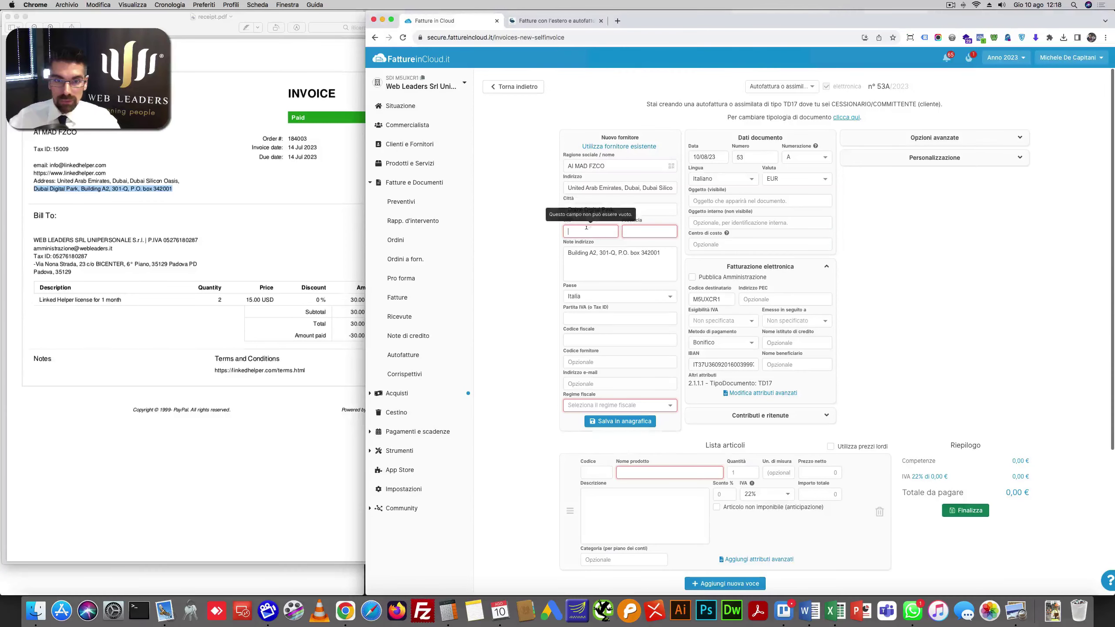
{"action": "type", "text": "00000"}
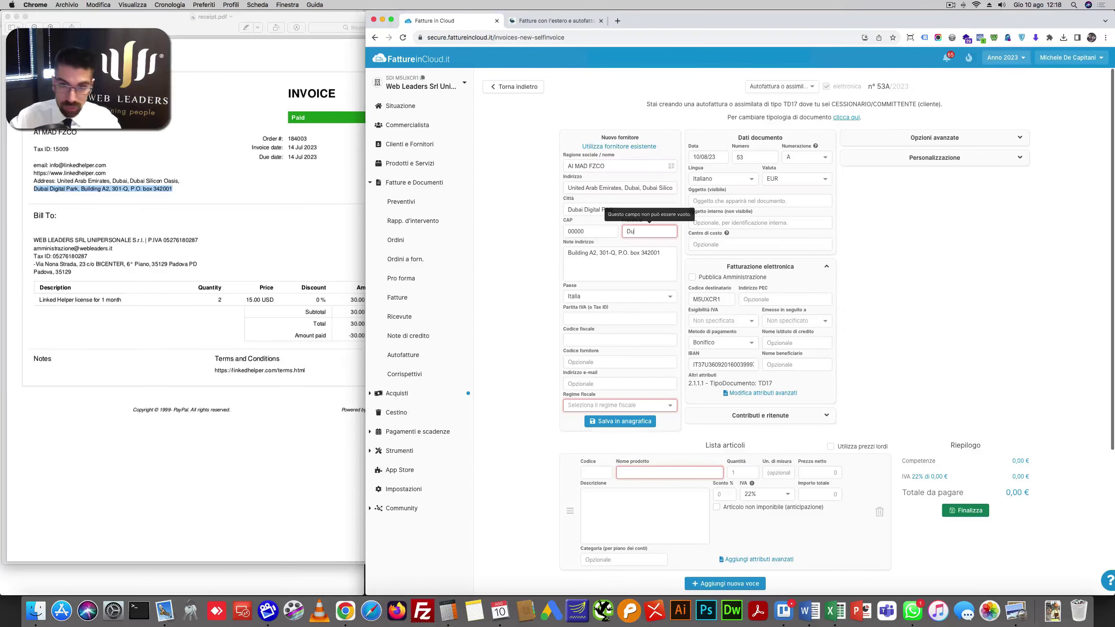
{"action": "type", "text": "Duv"}
{"action": "left_click", "coordinate": [568, 253]}
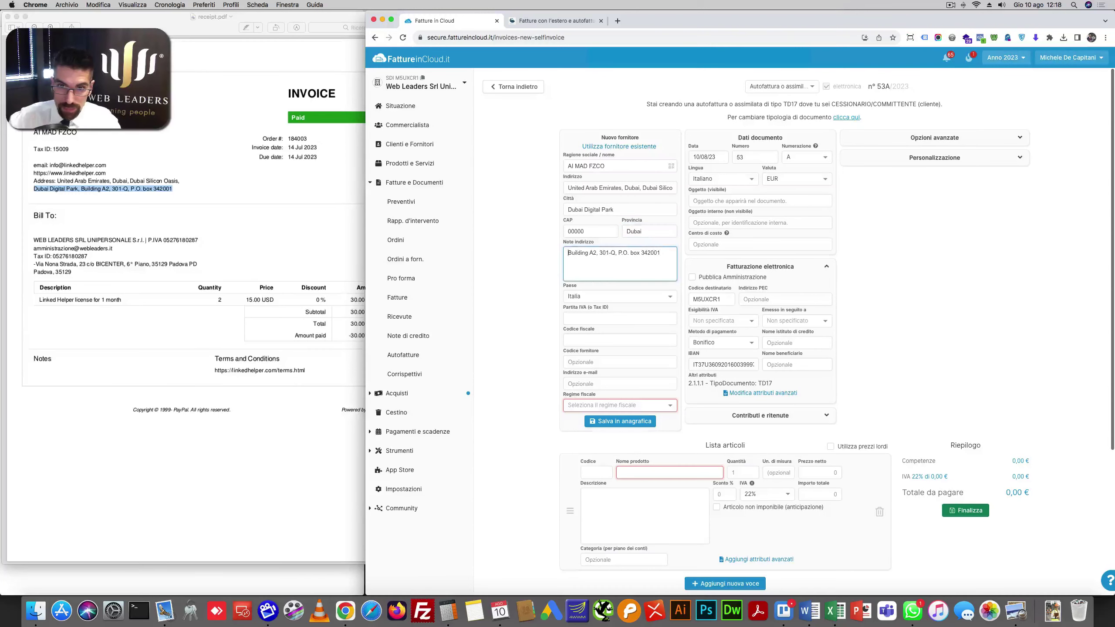
- Copy the supplier's tax ID from the receipt into the Partita IVA (o Tax ID) field
{"action": "left_click", "coordinate": [93, 187]}
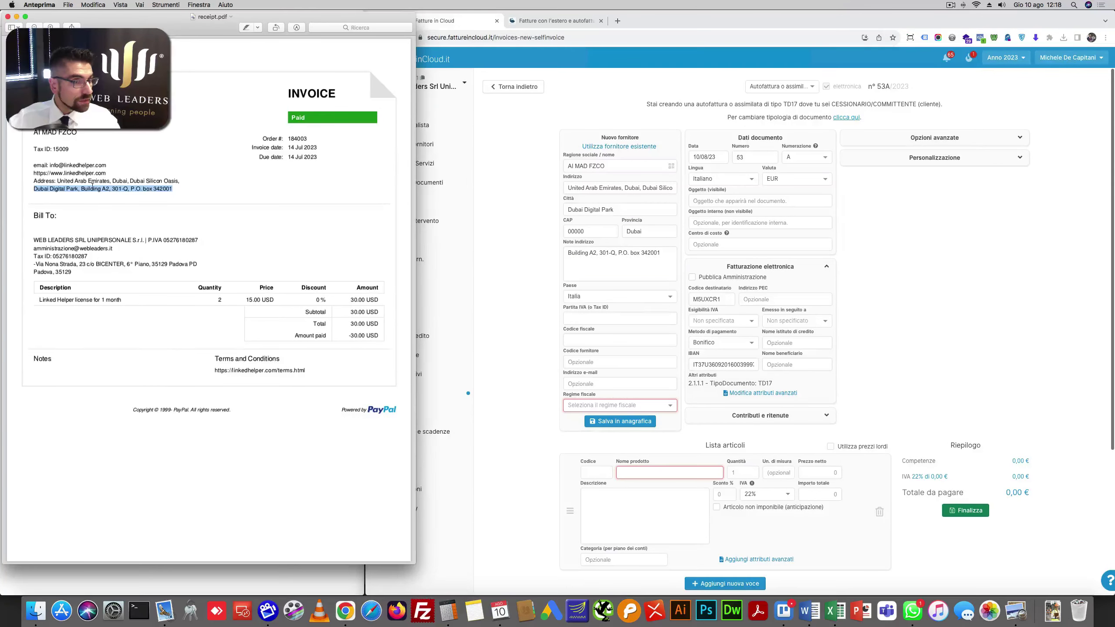
{"action": "double_click", "coordinate": [60, 149]}
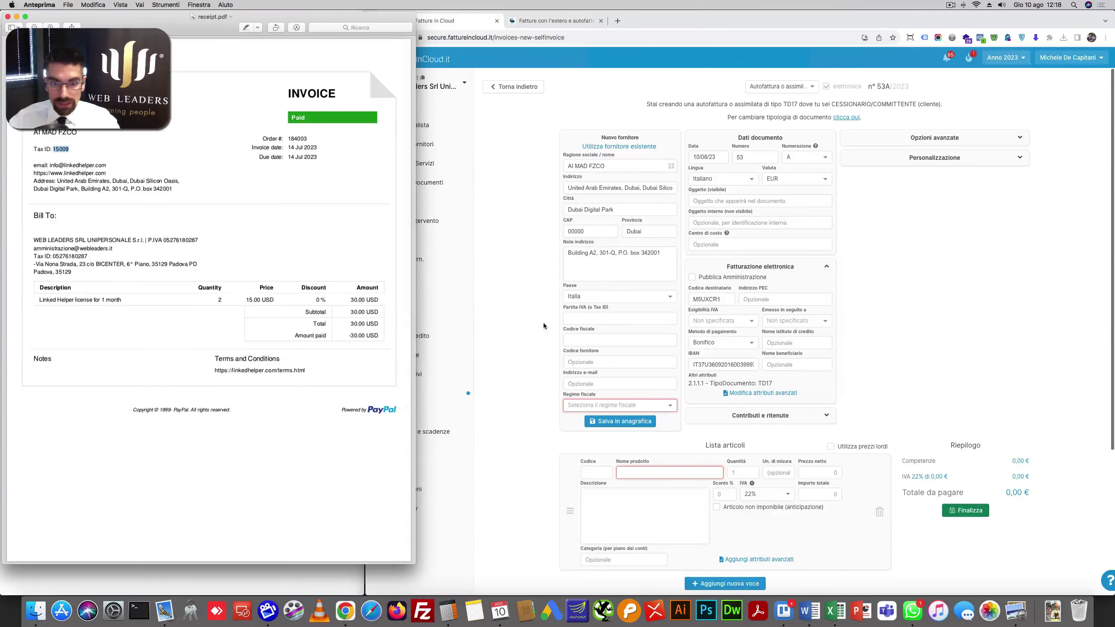
{"action": "left_click", "coordinate": [574, 320]}
- Set the supplier's country to Emirati Arabi Uniti
{"action": "left_click", "coordinate": [596, 295]}
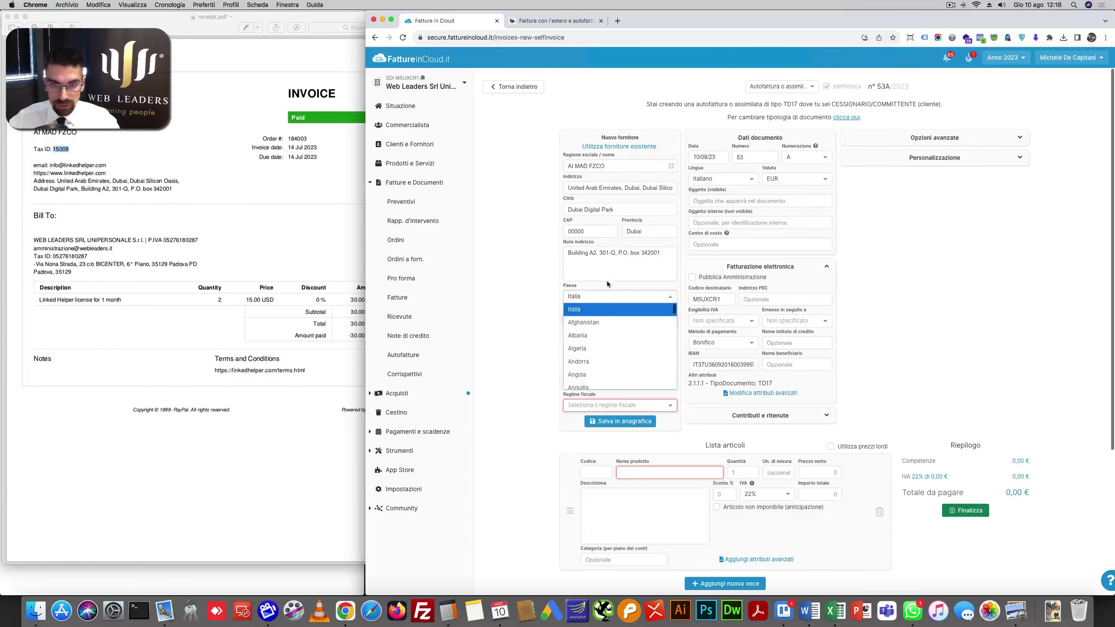
{"action": "left_click", "coordinate": [598, 308]}
{"action": "left_click", "coordinate": [599, 295]}
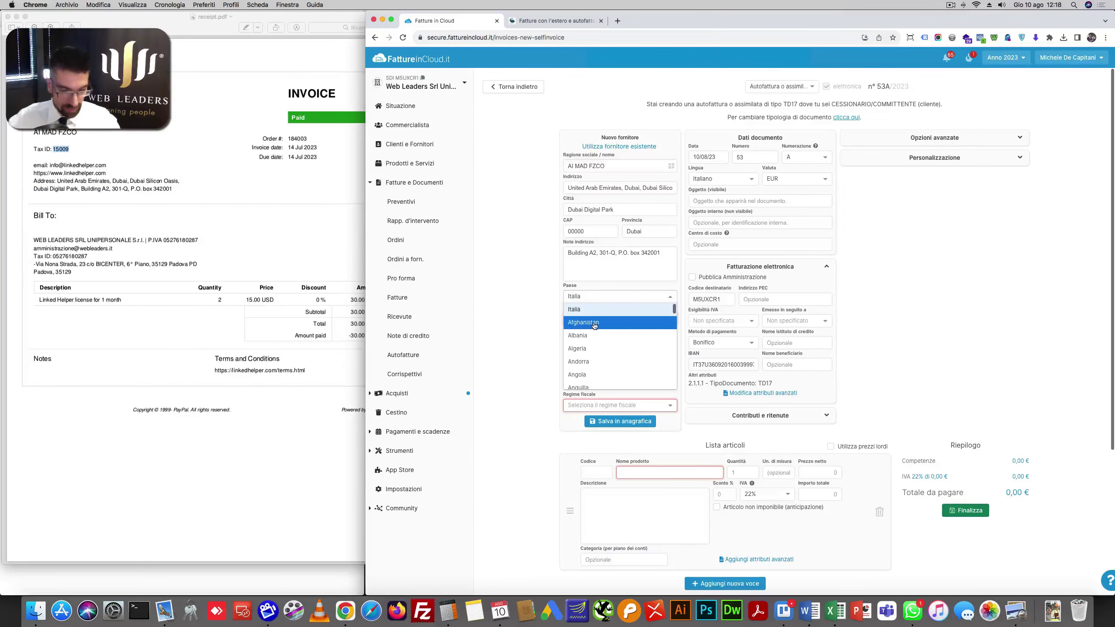
{"action": "left_click", "coordinate": [600, 296]}
{"action": "left_click", "coordinate": [600, 296]}
{"action": "type", "text": "emi"}
{"action": "left_click", "coordinate": [616, 309]}
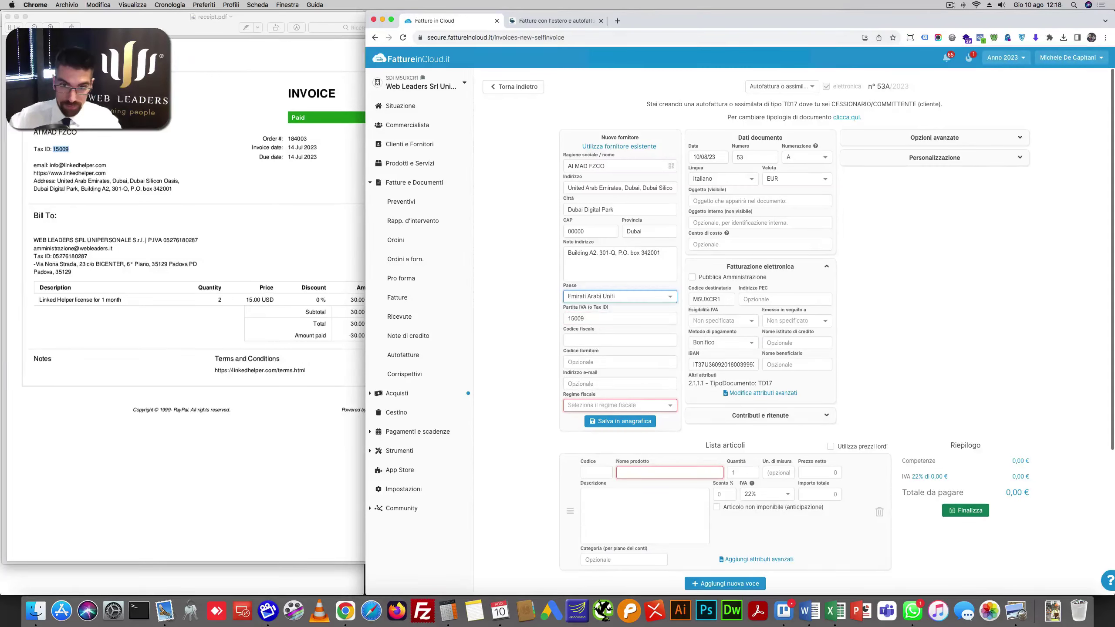
- Set the supplier's tax regime to RF01 - Ordinario and save the supplier in the registry
{"action": "left_click", "coordinate": [590, 406]}
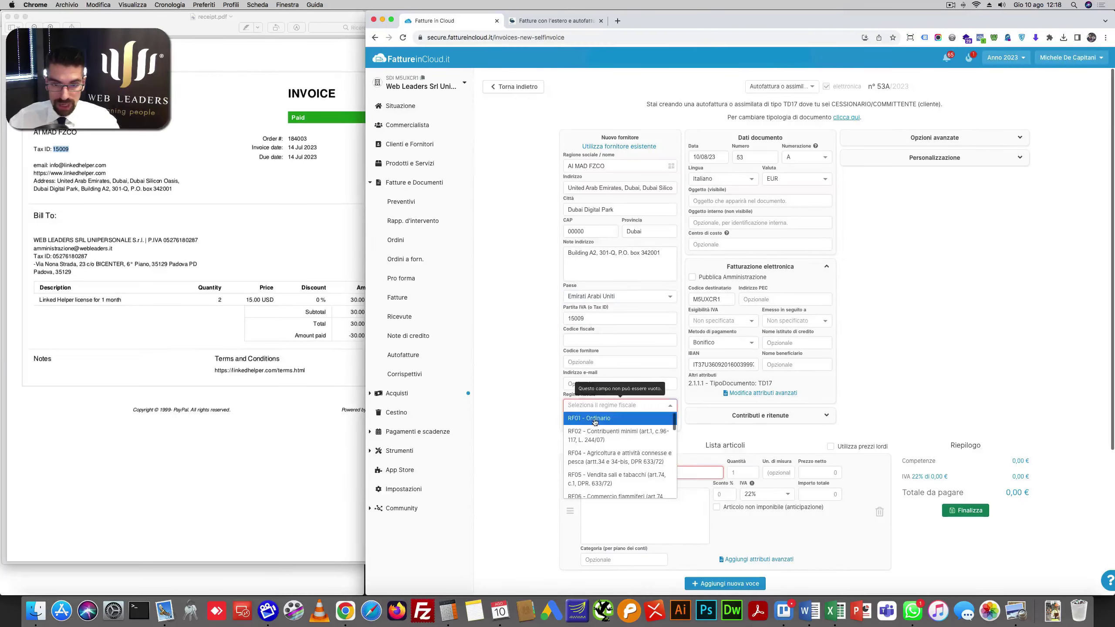
{"action": "left_click", "coordinate": [595, 425]}
{"action": "left_click", "coordinate": [620, 421]}
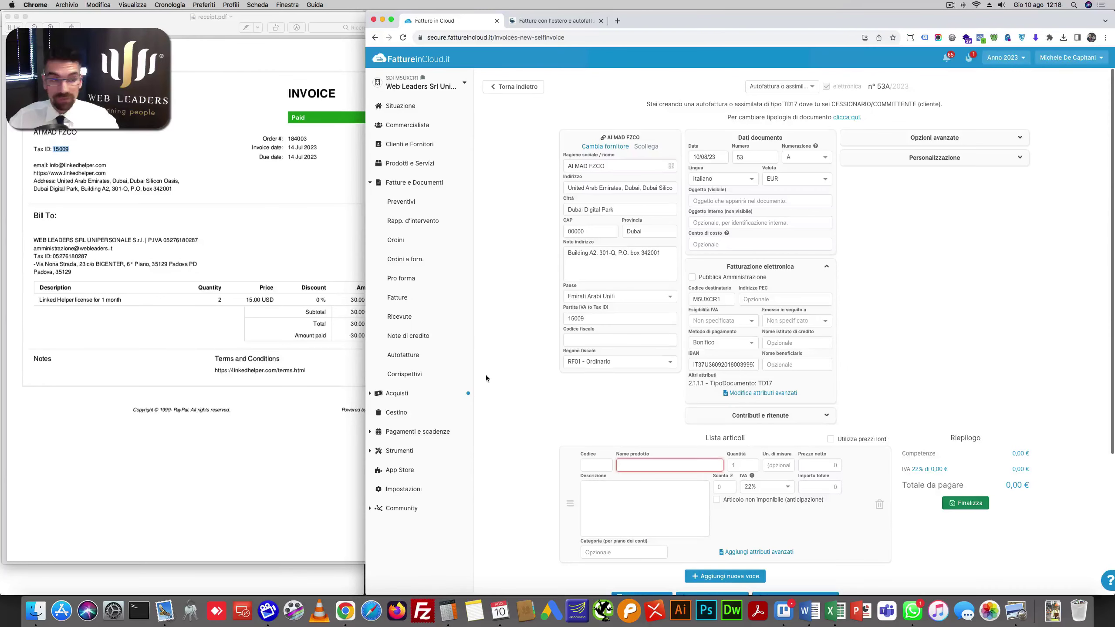
{"action": "scroll", "coordinate": [623, 438], "scroll_direction": "down", "scroll_amount": 2}
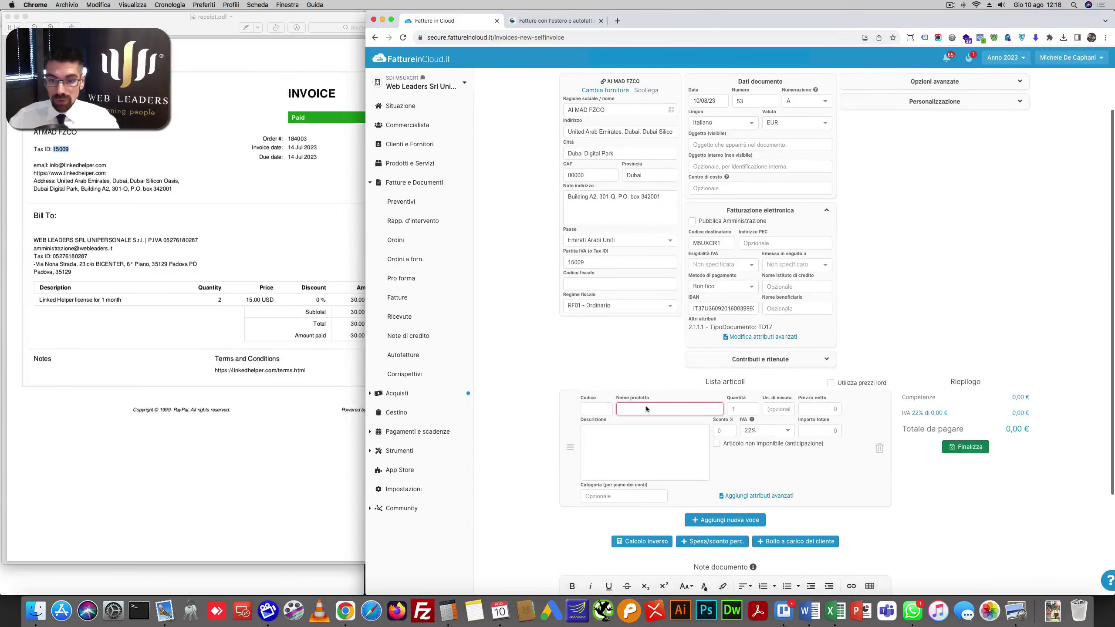
- Copy the item description "Linked Helper license for 1 month" from the receipt into the first item's Nome prodotto field
{"action": "left_click", "coordinate": [155, 332]}
{"action": "double_click", "coordinate": [65, 300]}
{"action": "triple_click", "coordinate": [66, 299]}
{"action": "key", "text": "super+c"}
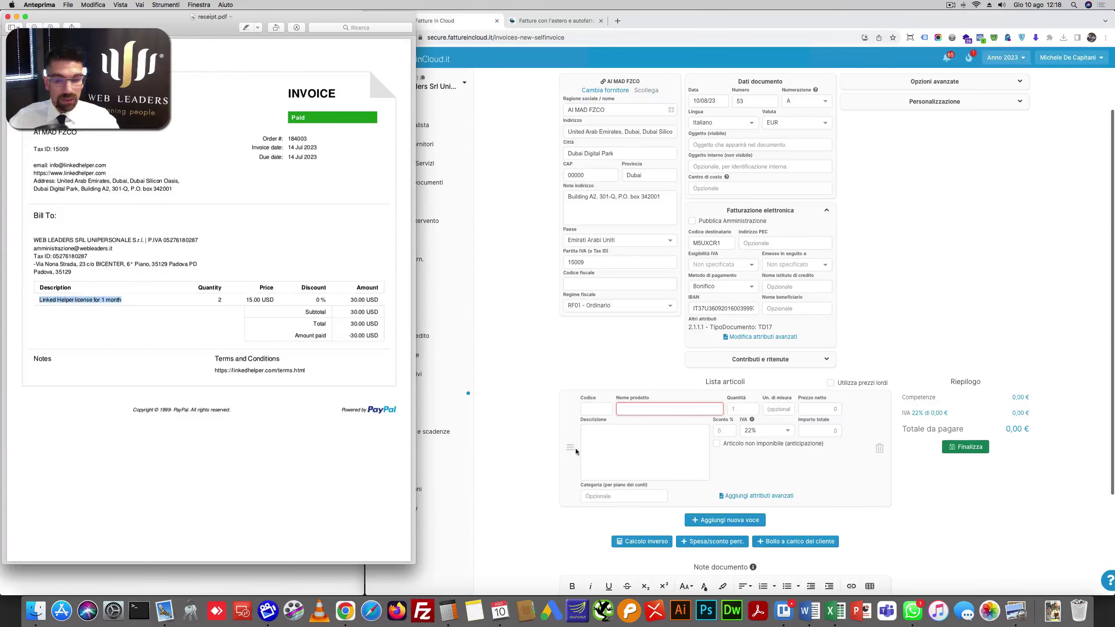
{"action": "left_click", "coordinate": [650, 409]}
{"action": "key", "text": "super+v"}
- Set the license item's unit of measure to mesi and its quantity to 2
{"action": "left_click", "coordinate": [744, 408]}
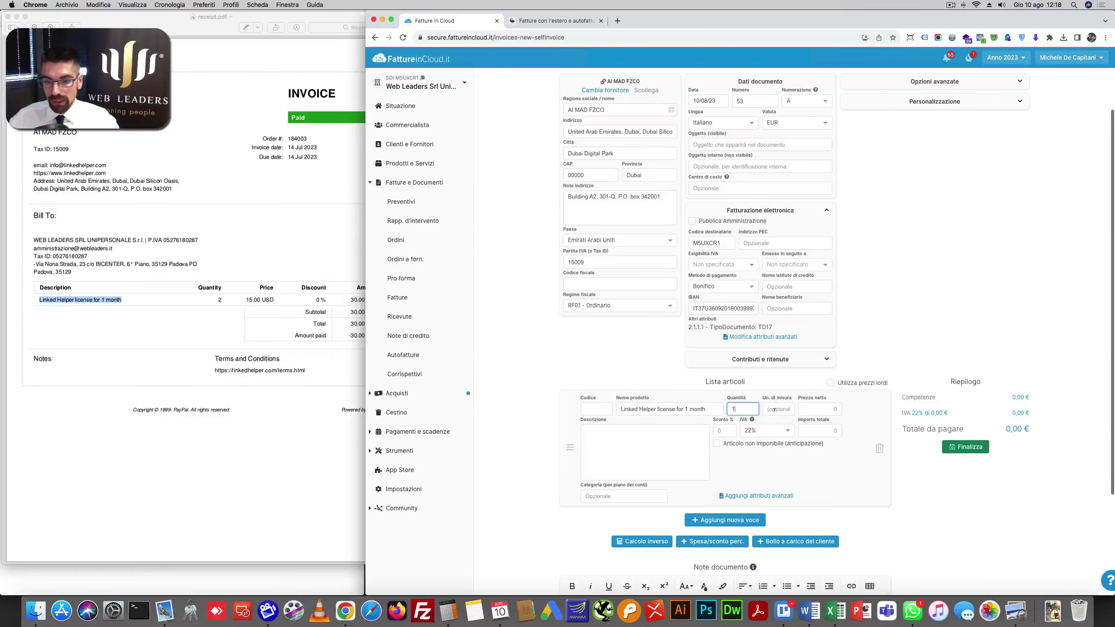
{"action": "left_click", "coordinate": [788, 407]}
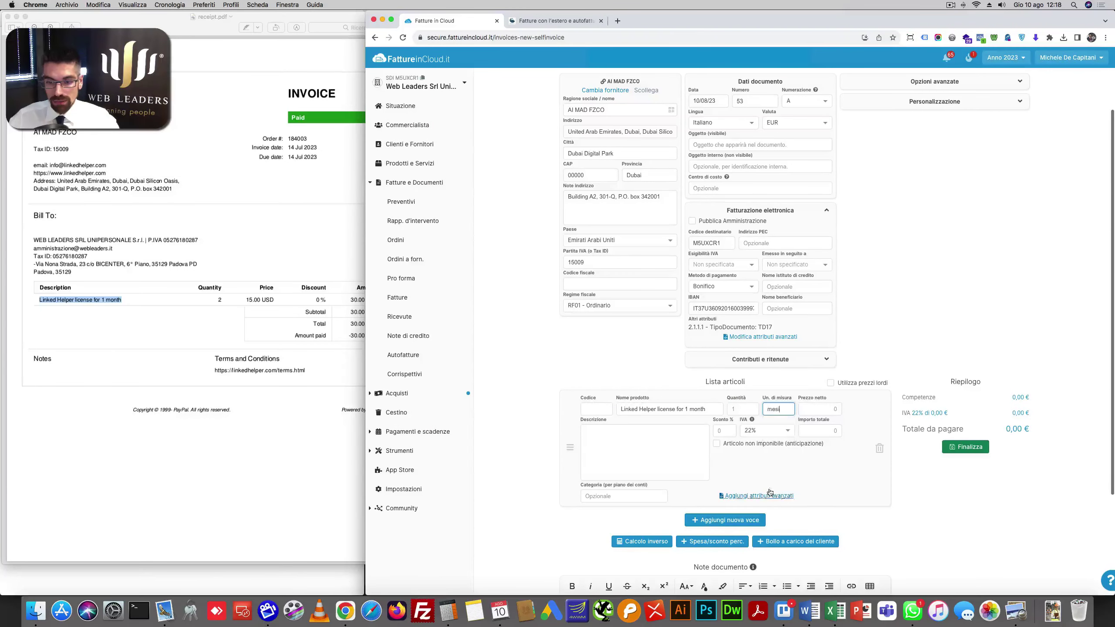
{"action": "left_click", "coordinate": [777, 494]}
{"action": "left_click", "coordinate": [205, 291]}
{"action": "left_click", "coordinate": [741, 411]}
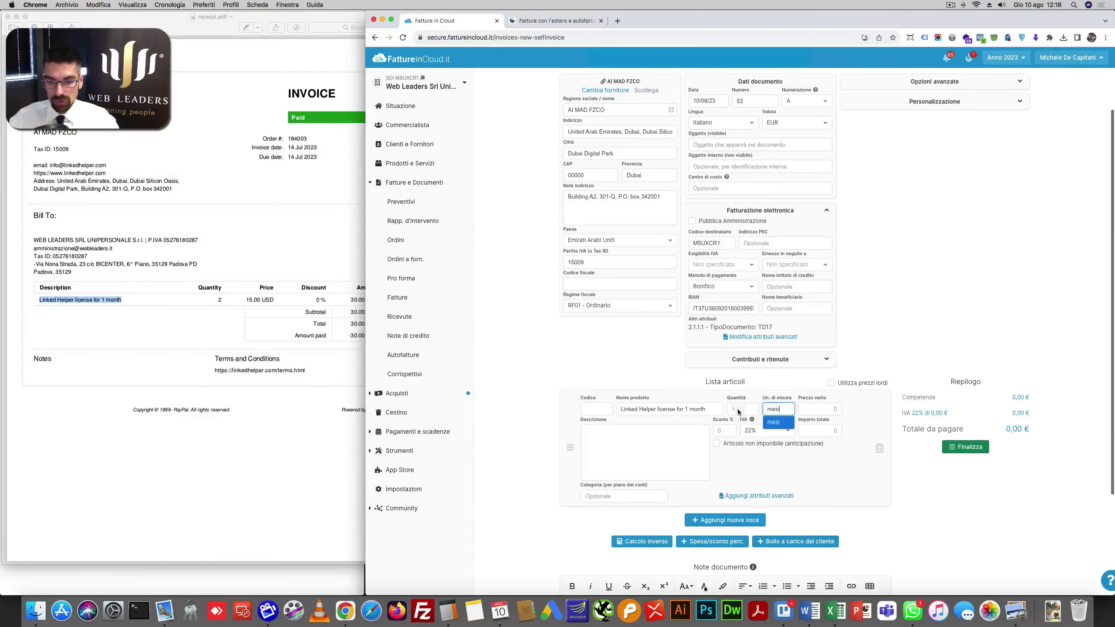
{"action": "left_click", "coordinate": [740, 408]}
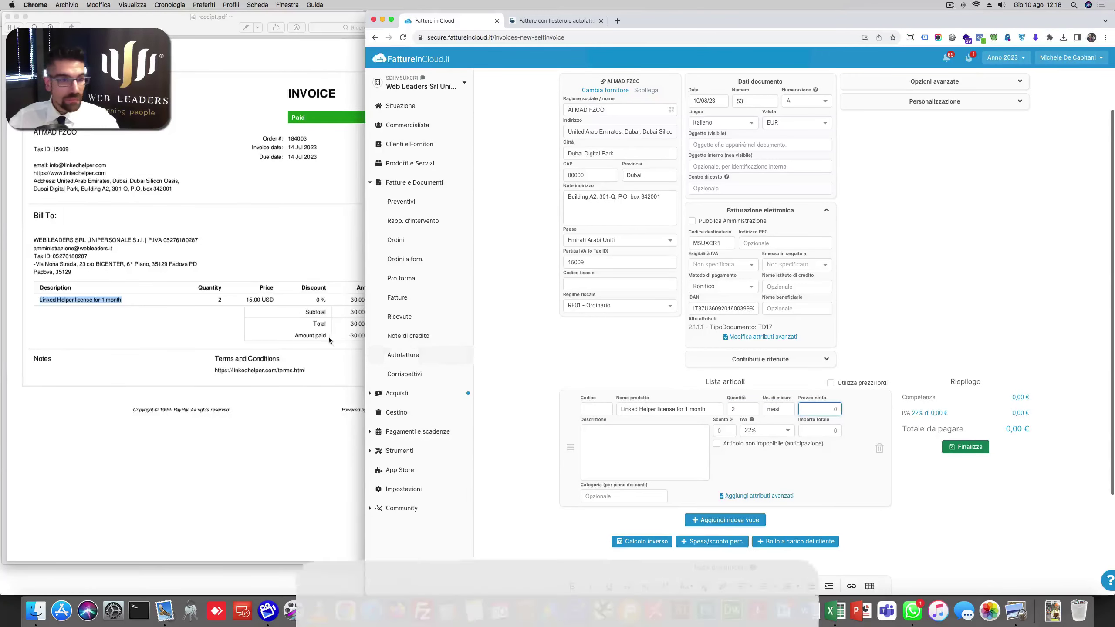
- Enter the receipt's unit price of 15 as the license item's net price
{"action": "left_click", "coordinate": [292, 300]}
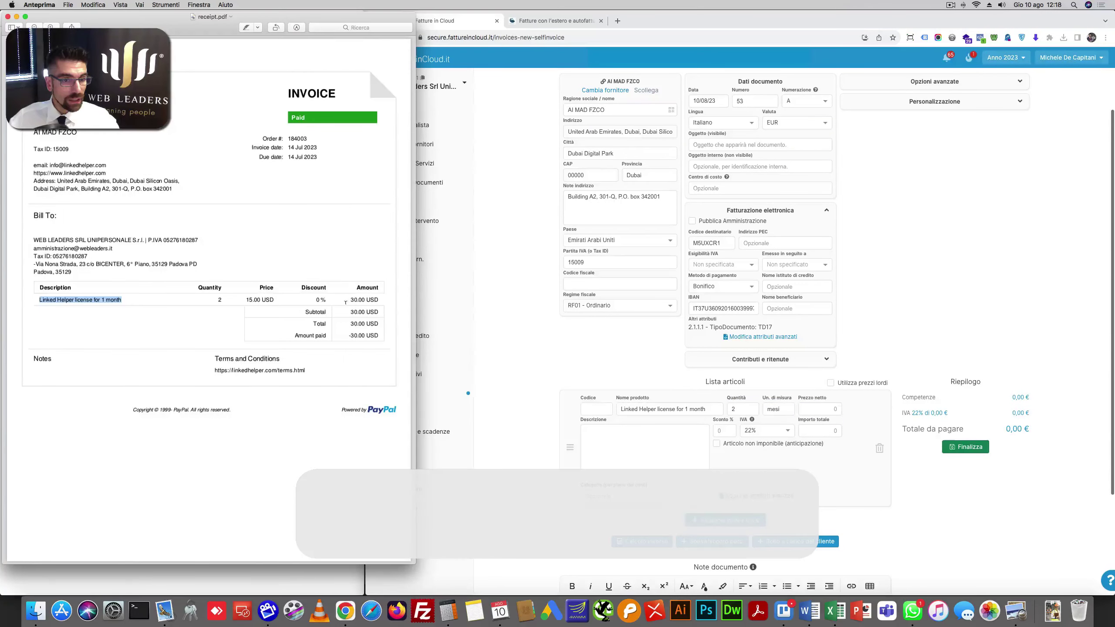
{"action": "left_click", "coordinate": [819, 408]}
{"action": "type", "text": "15"}
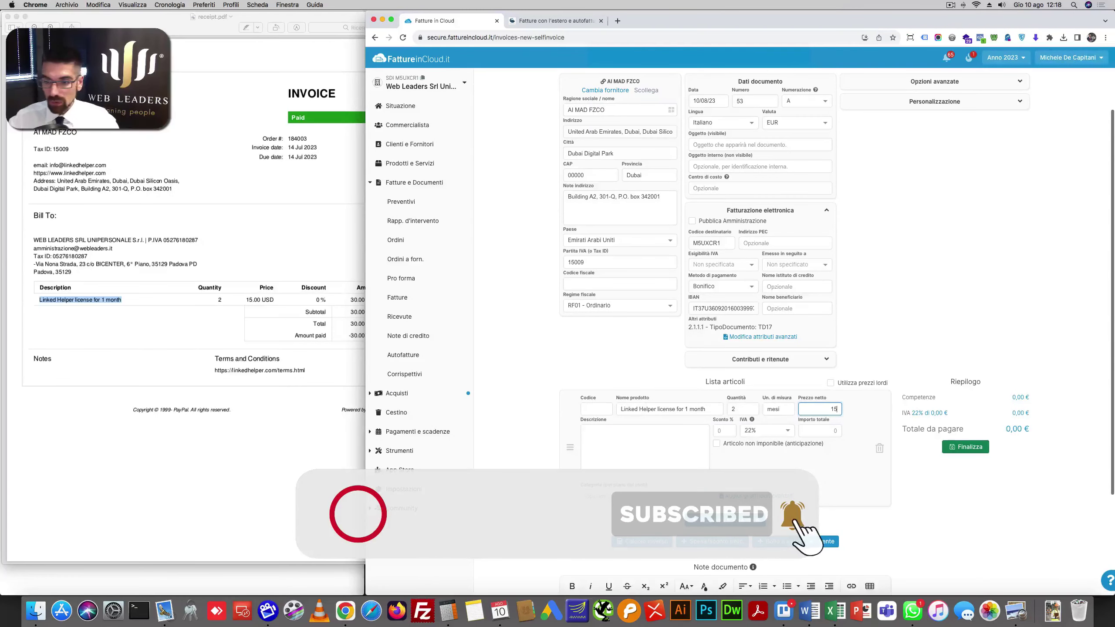
{"action": "key", "text": "Tab"}
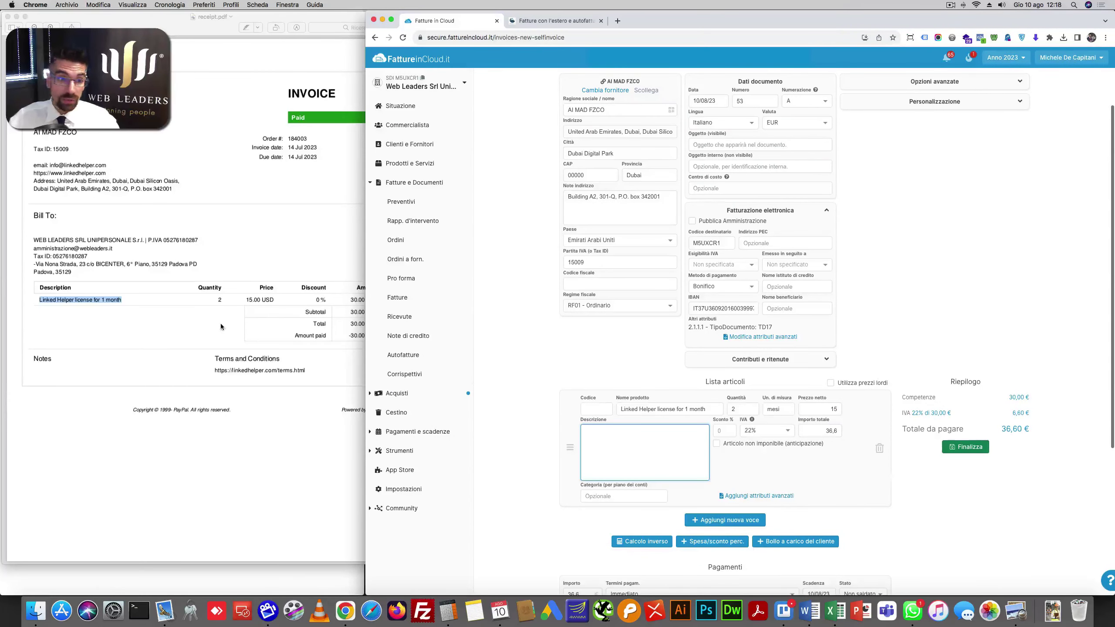
- Set the payment status of the self-invoice to Saldato
{"action": "left_click", "coordinate": [221, 326]}
{"action": "scroll", "coordinate": [859, 469], "scroll_direction": "down", "scroll_amount": 1}
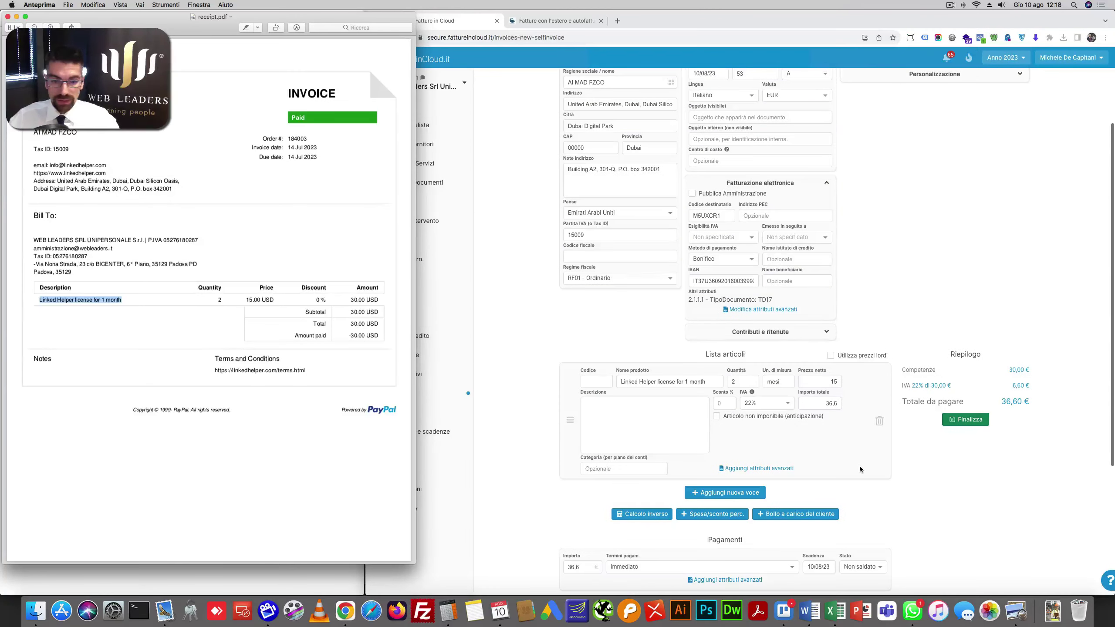
{"action": "left_click", "coordinate": [623, 469]}
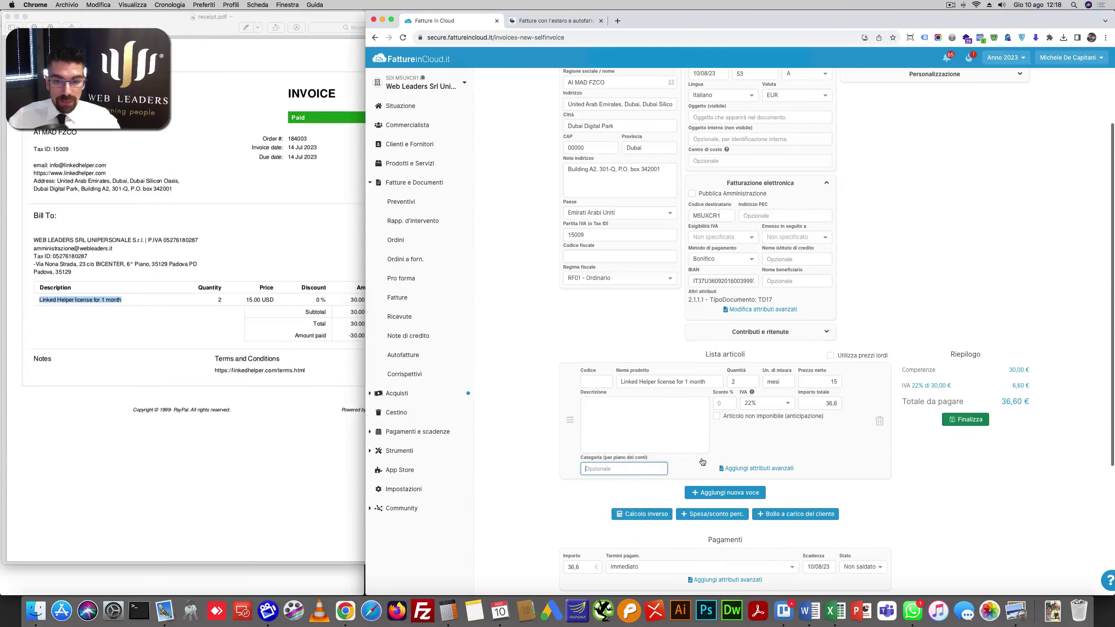
{"action": "left_click", "coordinate": [996, 501]}
{"action": "scroll", "coordinate": [1036, 490], "scroll_direction": "down", "scroll_amount": 3}
{"action": "left_click", "coordinate": [247, 322]}
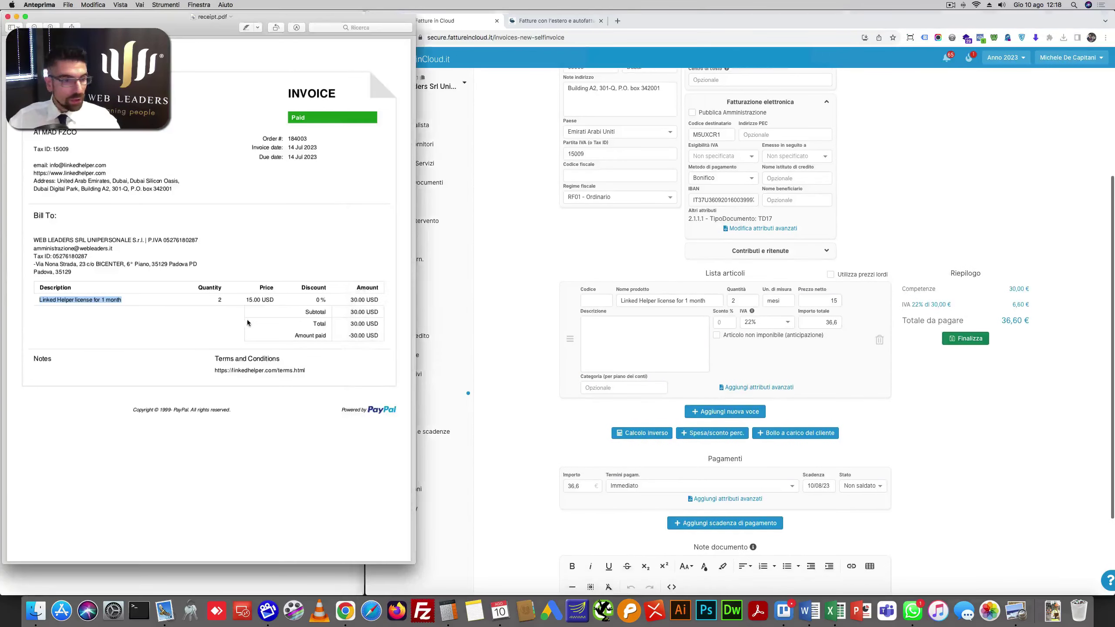
{"action": "scroll", "coordinate": [861, 378], "scroll_direction": "down", "scroll_amount": 4}
{"action": "left_click", "coordinate": [861, 378]}
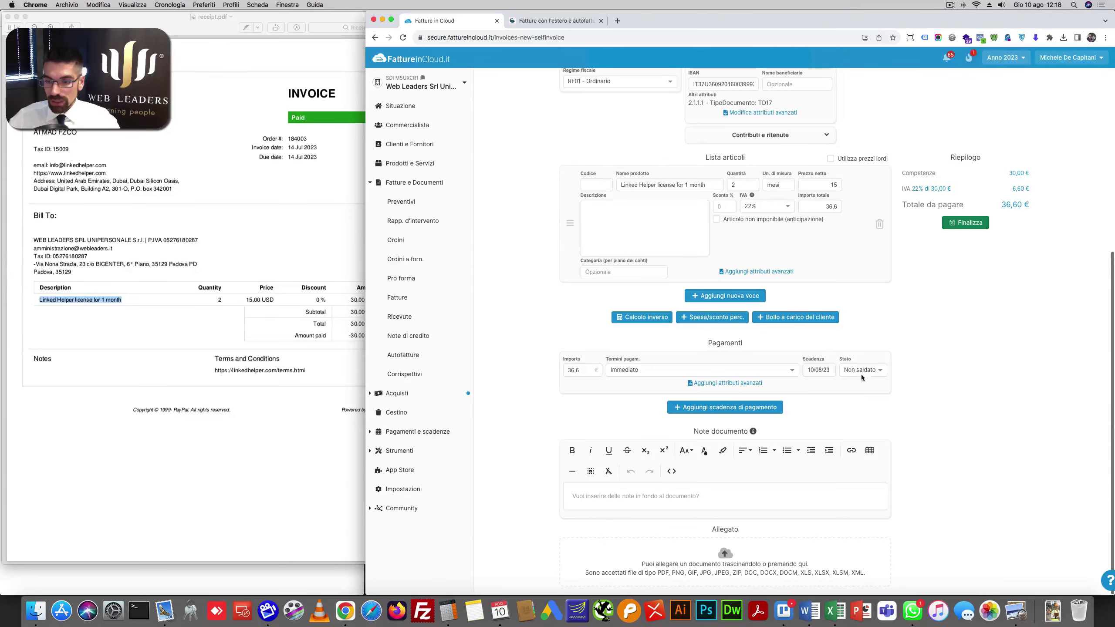
{"action": "left_click", "coordinate": [861, 377]}
{"action": "left_click", "coordinate": [861, 397]}
- Set the payment's settlement date to 14/07/23, matching the date on the receipt
{"action": "left_click", "coordinate": [215, 216]}
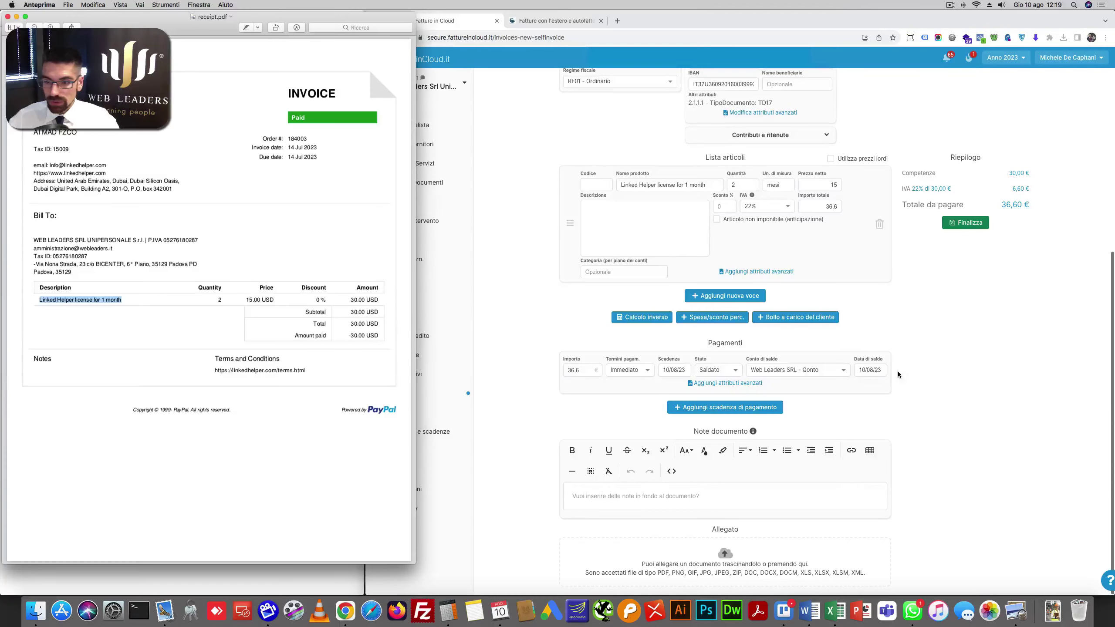
{"action": "left_click", "coordinate": [858, 373]}
{"action": "left_click", "coordinate": [861, 372]}
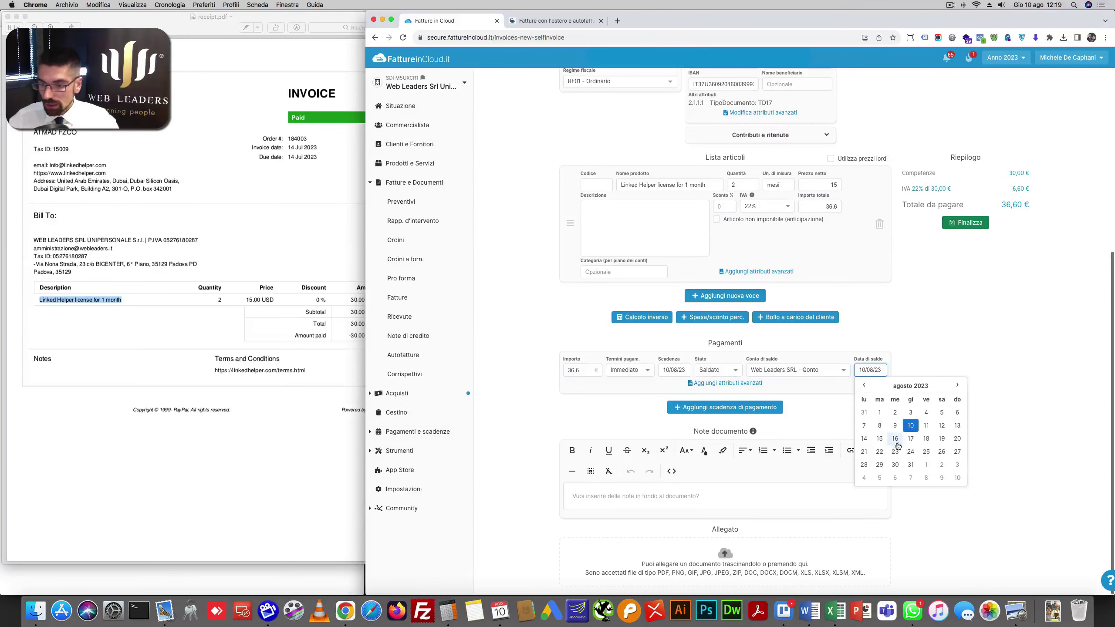
{"action": "left_click", "coordinate": [863, 385]}
{"action": "left_click", "coordinate": [926, 438]}
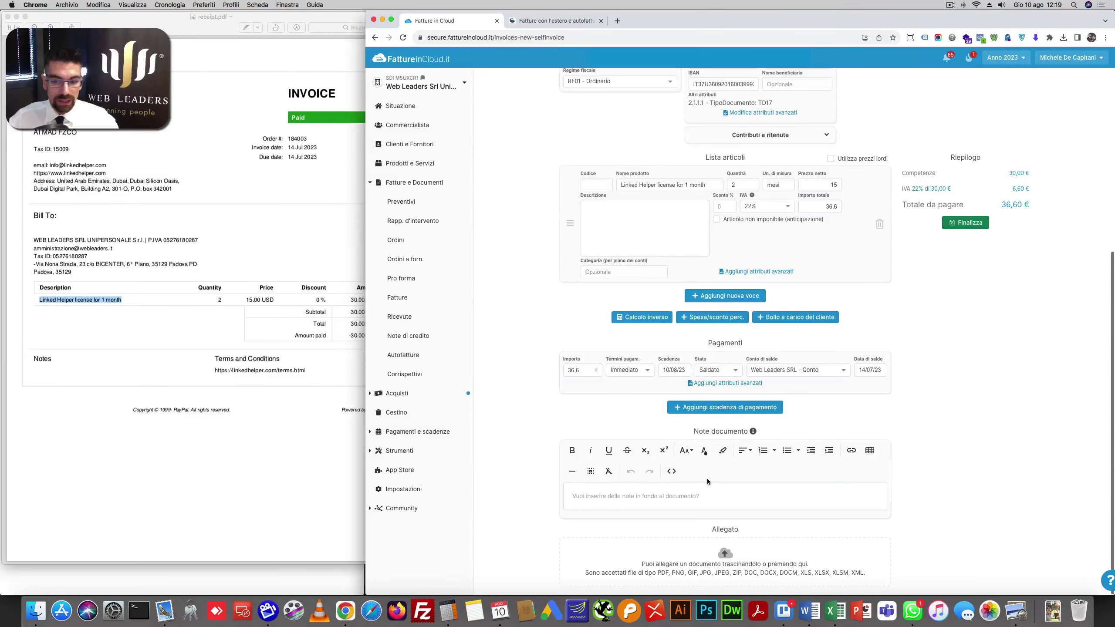
- Attach the supplier's receipt.pdf to the self-invoice, bringing the file over from the open receipt email
{"action": "left_click", "coordinate": [729, 564]}
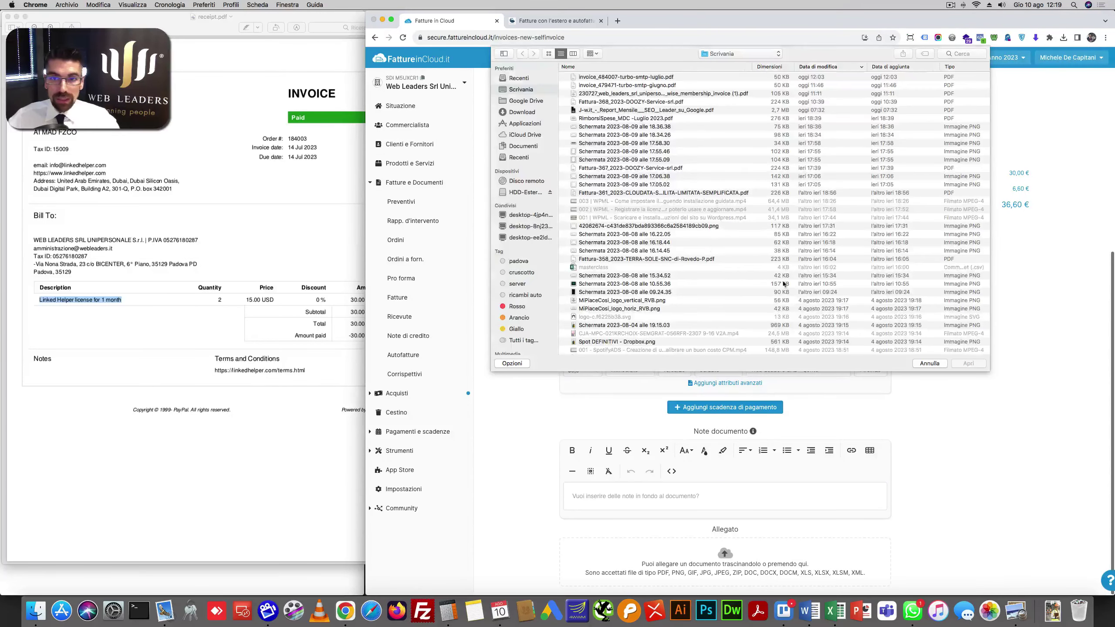
{"action": "left_click", "coordinate": [146, 208]}
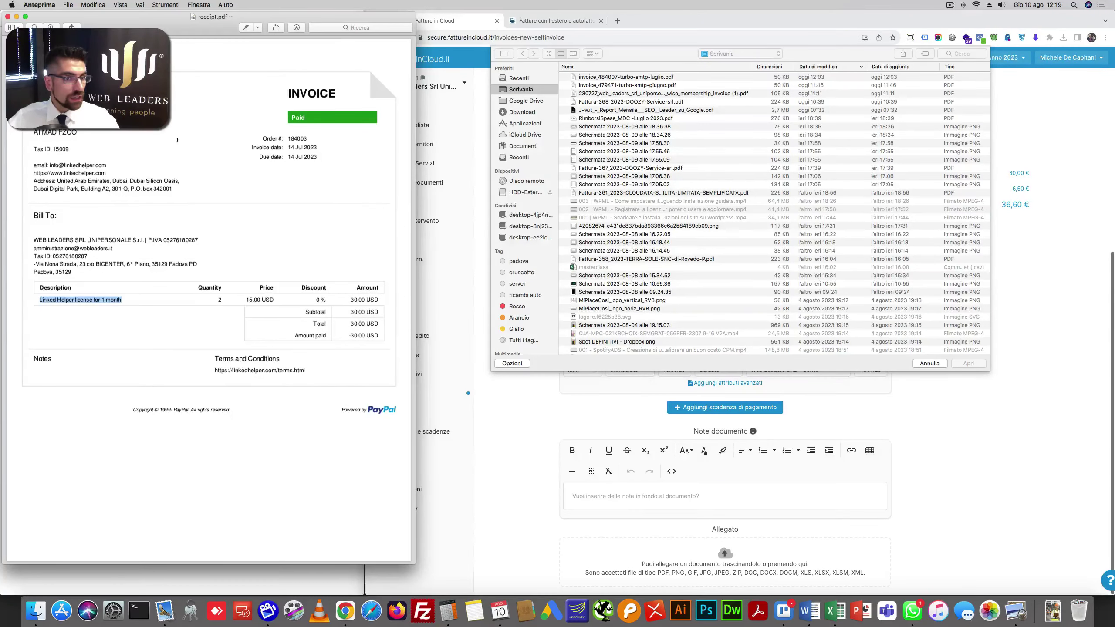
{"action": "left_click", "coordinate": [7, 19]}
{"action": "left_click_drag", "start_coordinate": [131, 423], "coordinate": [527, 89]}
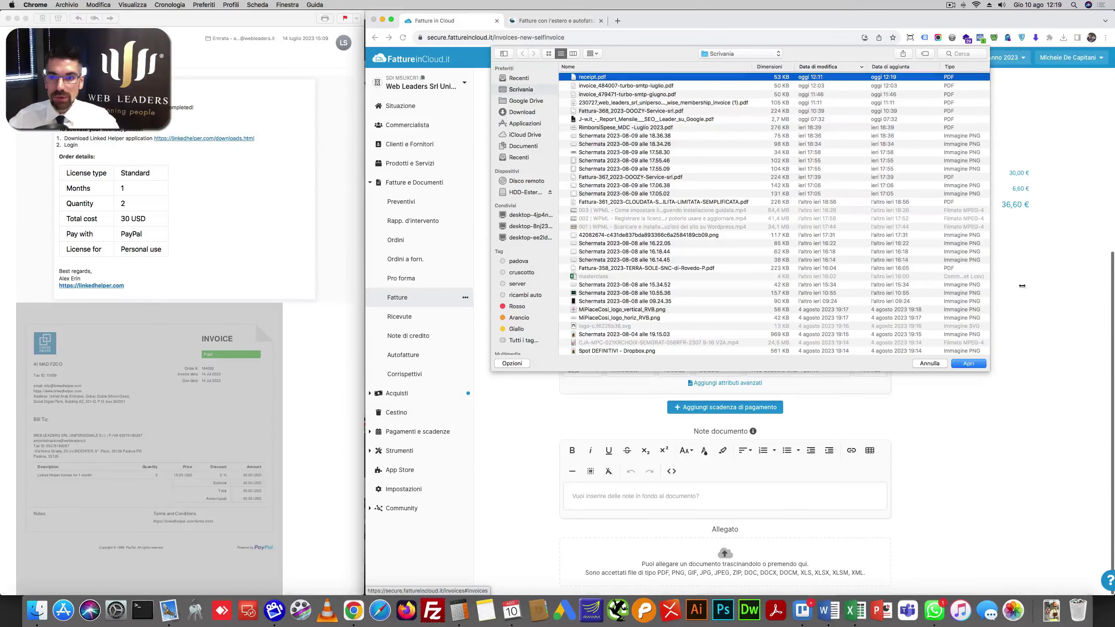
{"action": "left_click", "coordinate": [968, 363]}
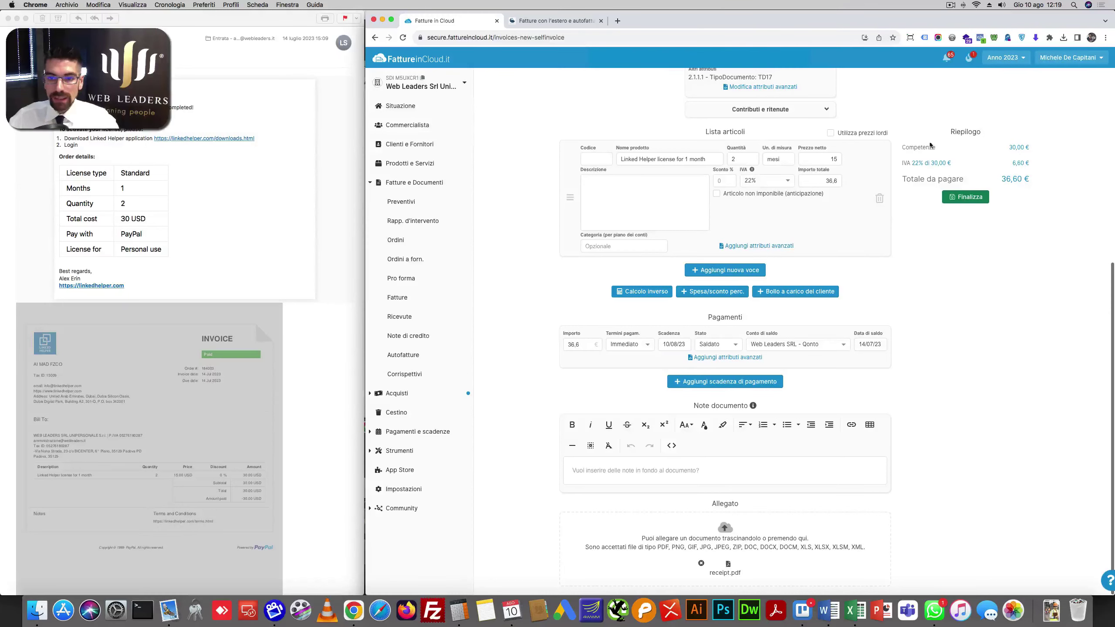
- Review the completed supplier, item, payment and attachment data, and finalize the self-invoice
{"action": "scroll", "coordinate": [951, 372], "scroll_direction": "up", "scroll_amount": 5}
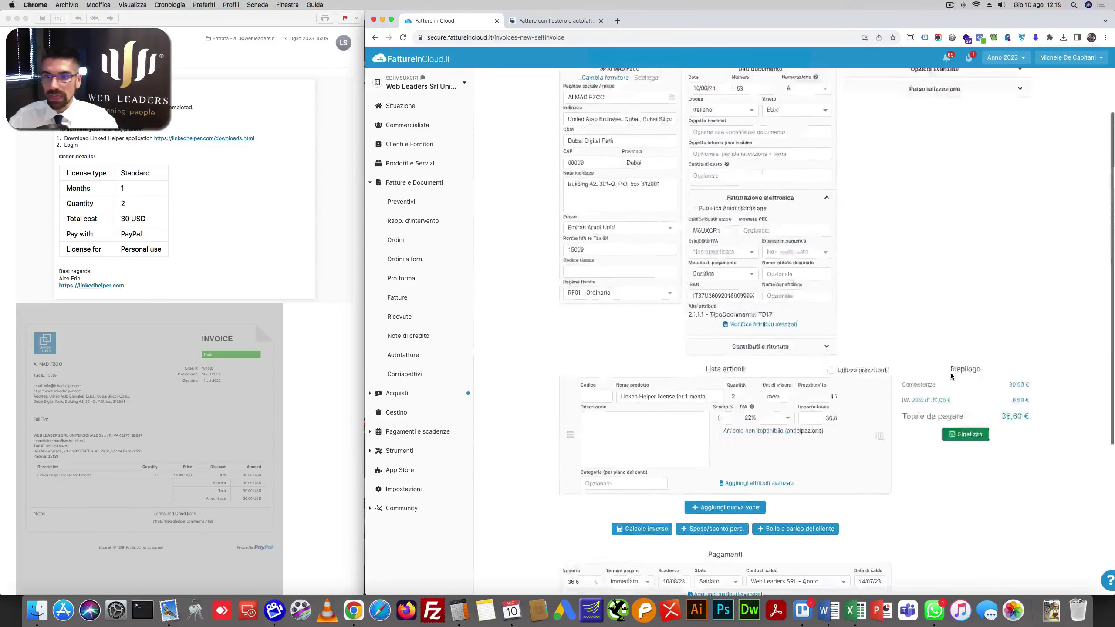
{"action": "scroll", "coordinate": [951, 375], "scroll_direction": "up", "scroll_amount": 2}
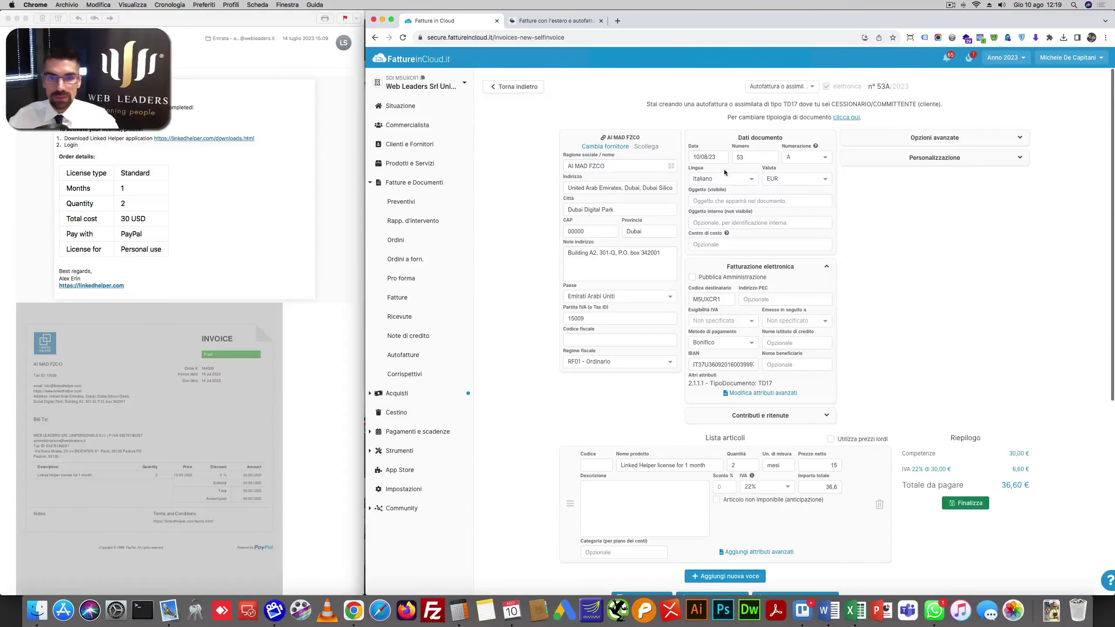
{"action": "scroll", "coordinate": [927, 346], "scroll_direction": "down", "scroll_amount": 2}
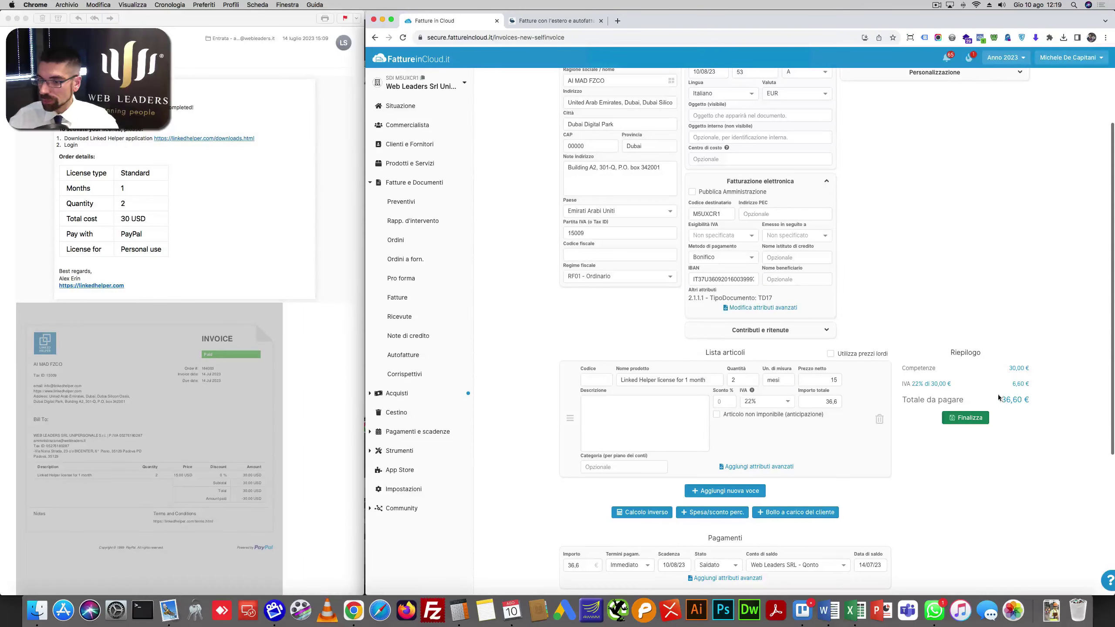
{"action": "scroll", "coordinate": [987, 442], "scroll_direction": "down", "scroll_amount": 5}
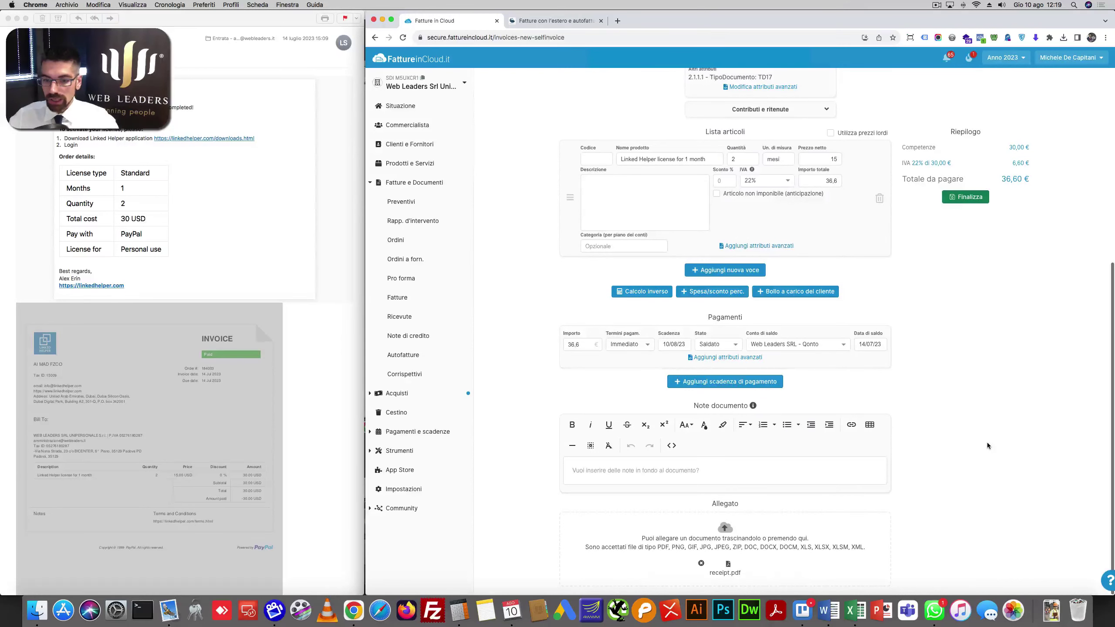
{"action": "left_click", "coordinate": [965, 198]}
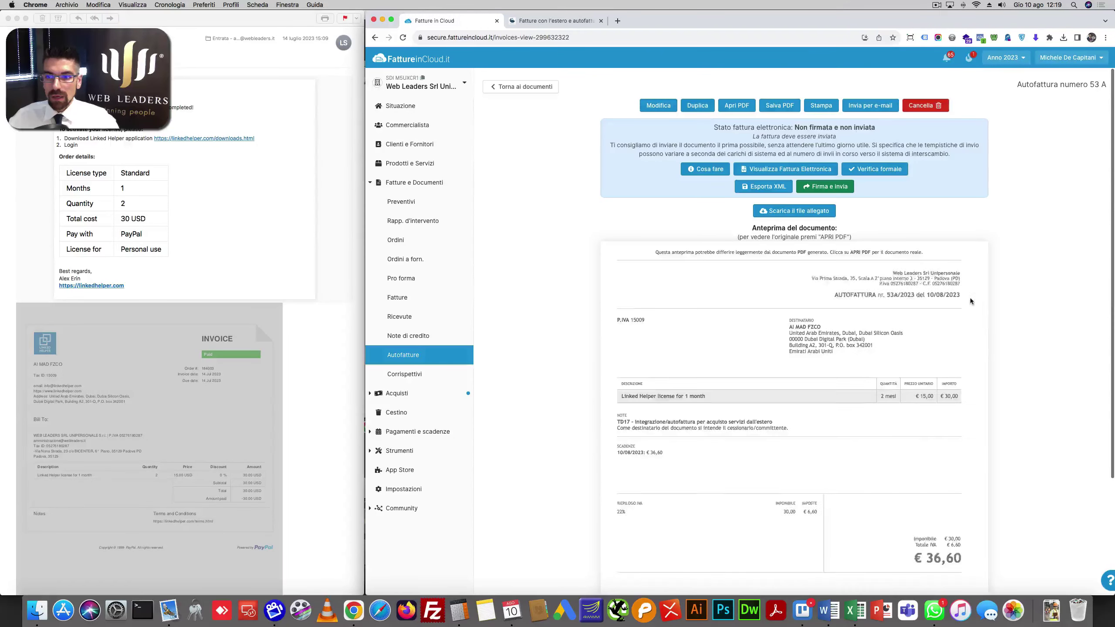
- Check the document preview, sign and send the electronic self-invoice, and return to the list of self-invoices
{"action": "scroll", "coordinate": [831, 417], "scroll_direction": "down", "scroll_amount": 3}
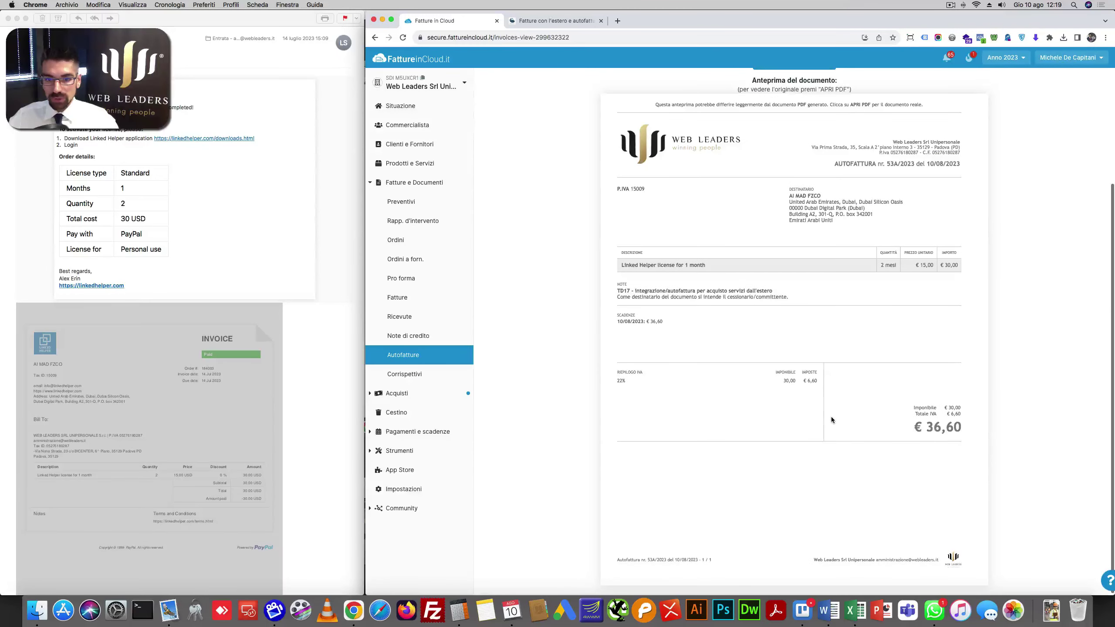
{"action": "scroll", "coordinate": [744, 303], "scroll_direction": "up", "scroll_amount": 2}
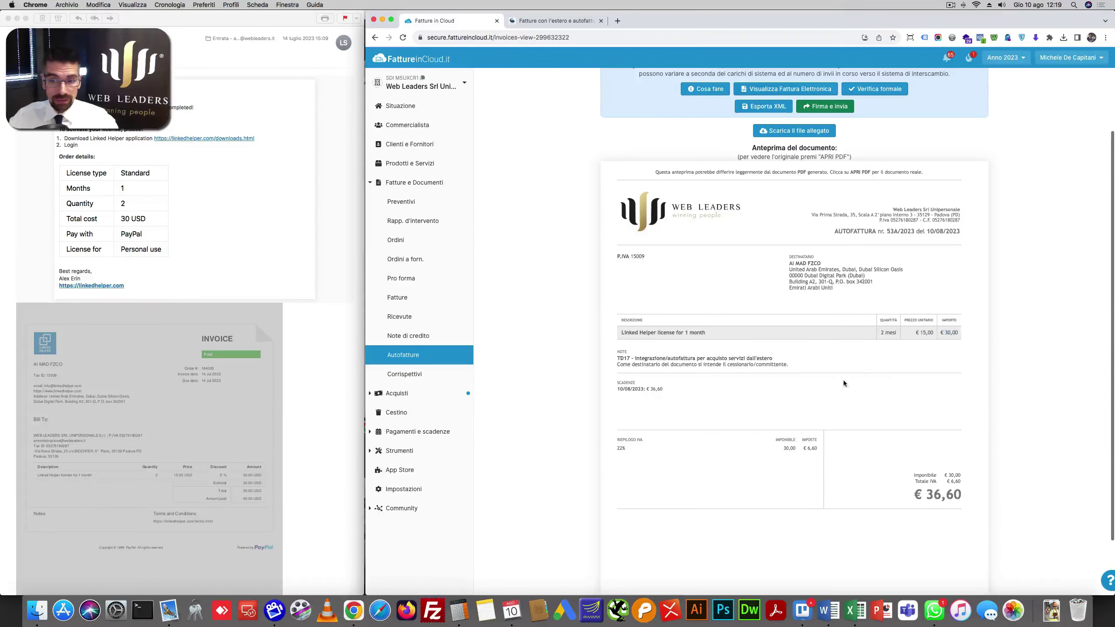
{"action": "left_click_drag", "start_coordinate": [920, 481], "coordinate": [962, 482]}
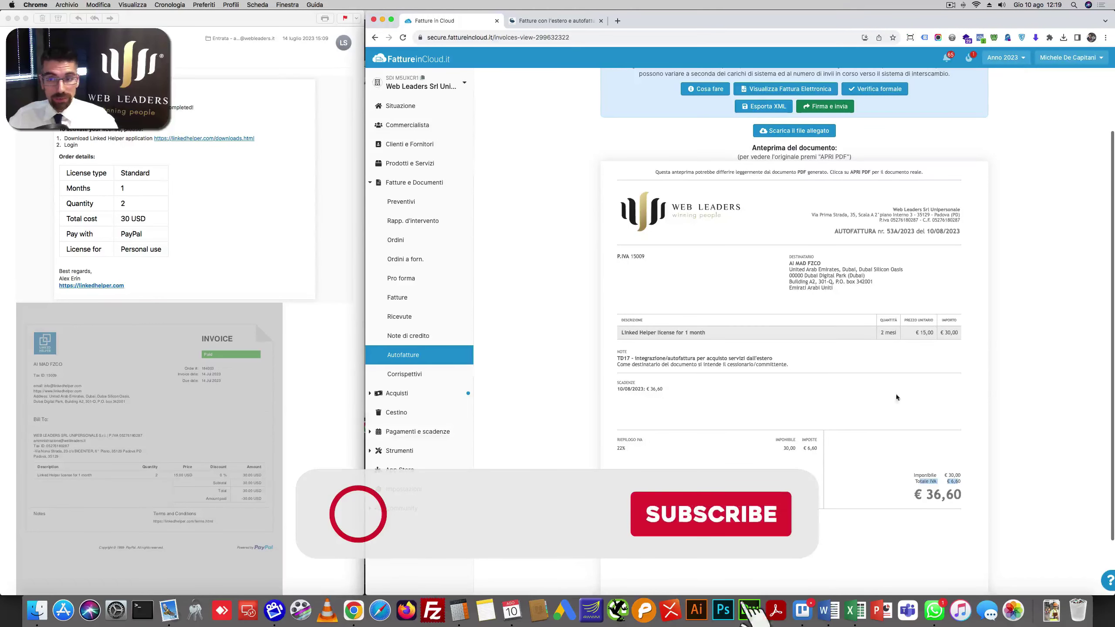
{"action": "scroll", "coordinate": [897, 333], "scroll_direction": "up", "scroll_amount": 2}
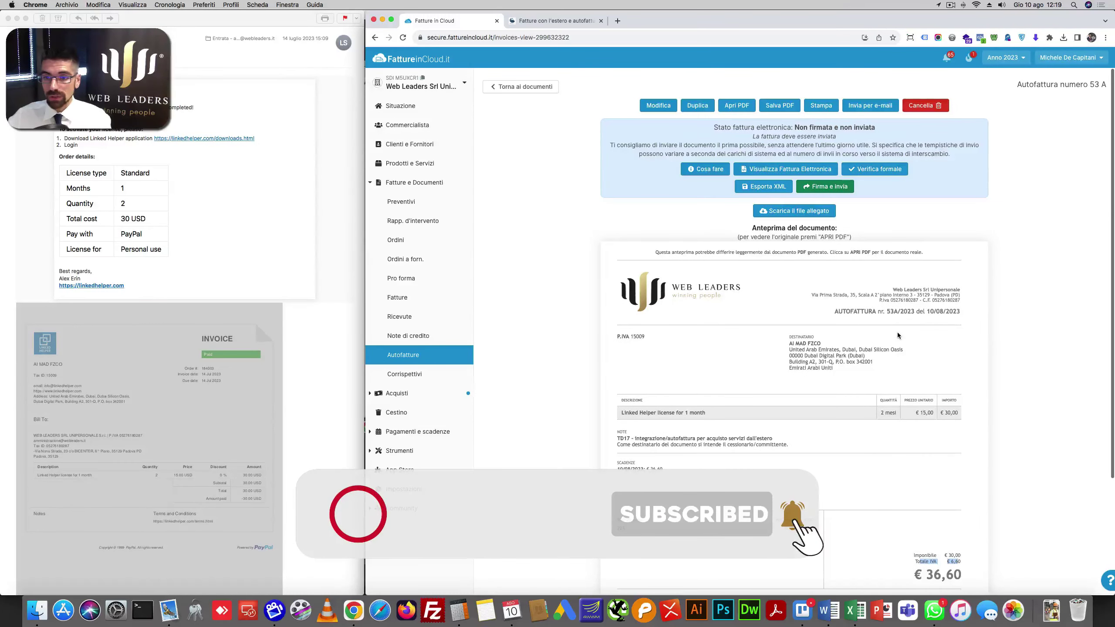
{"action": "left_click", "coordinate": [825, 186]}
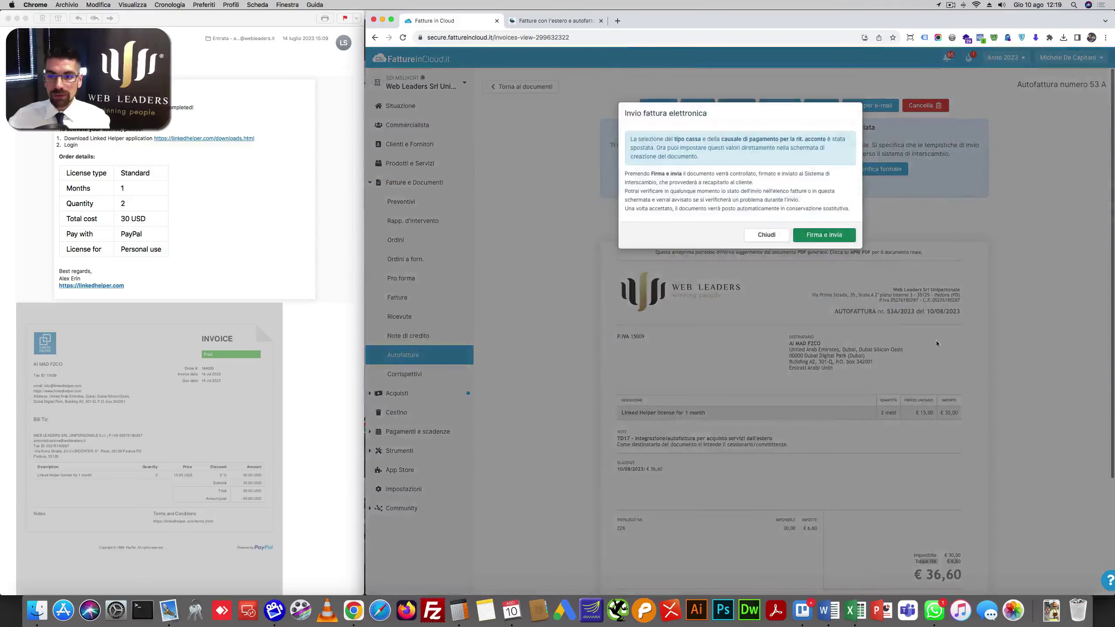
{"action": "left_click", "coordinate": [835, 240]}
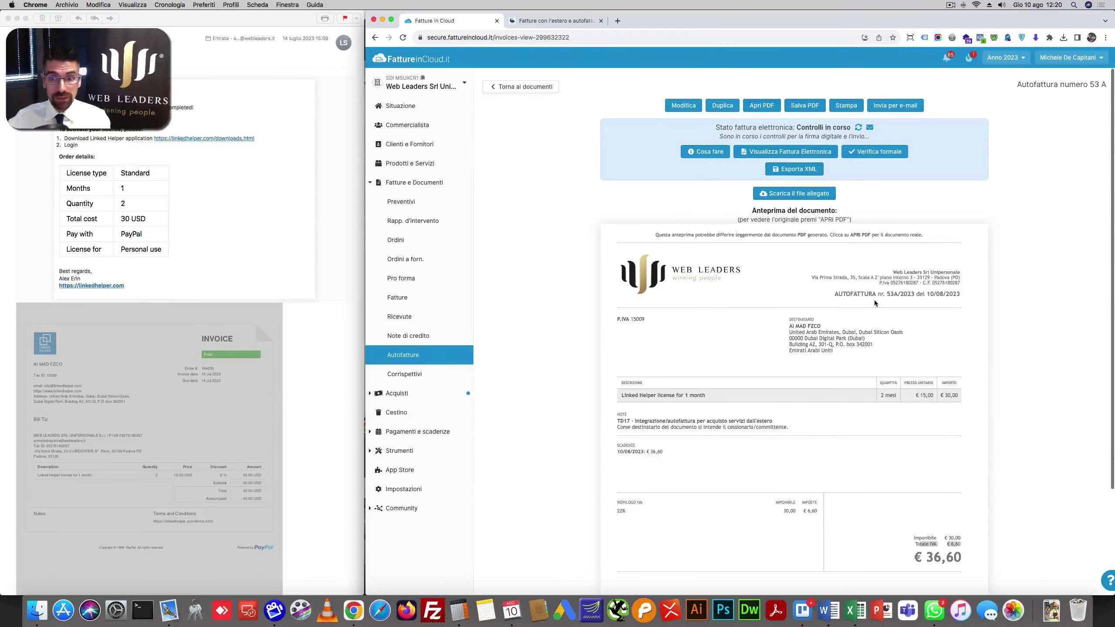
{"action": "left_click", "coordinate": [404, 355]}
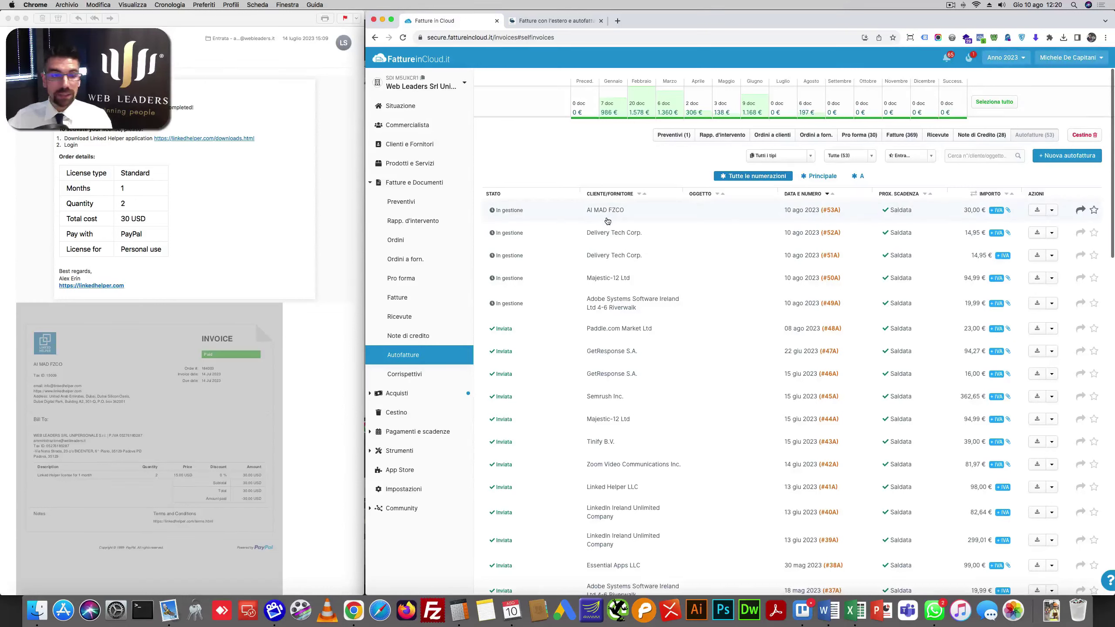
{"action": "mouse_move", "coordinate": [607, 220]}
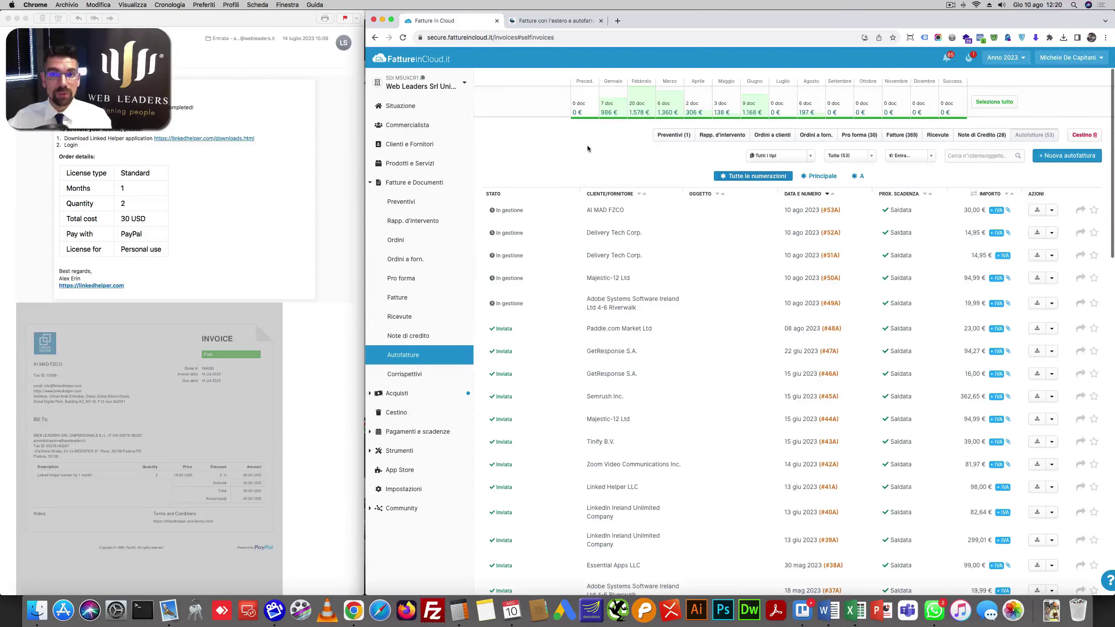
- Switch to Mail and examine the 10 July 2023 order email and its attached Linked Helper LLC invoice
{"action": "left_click", "coordinate": [254, 321]}
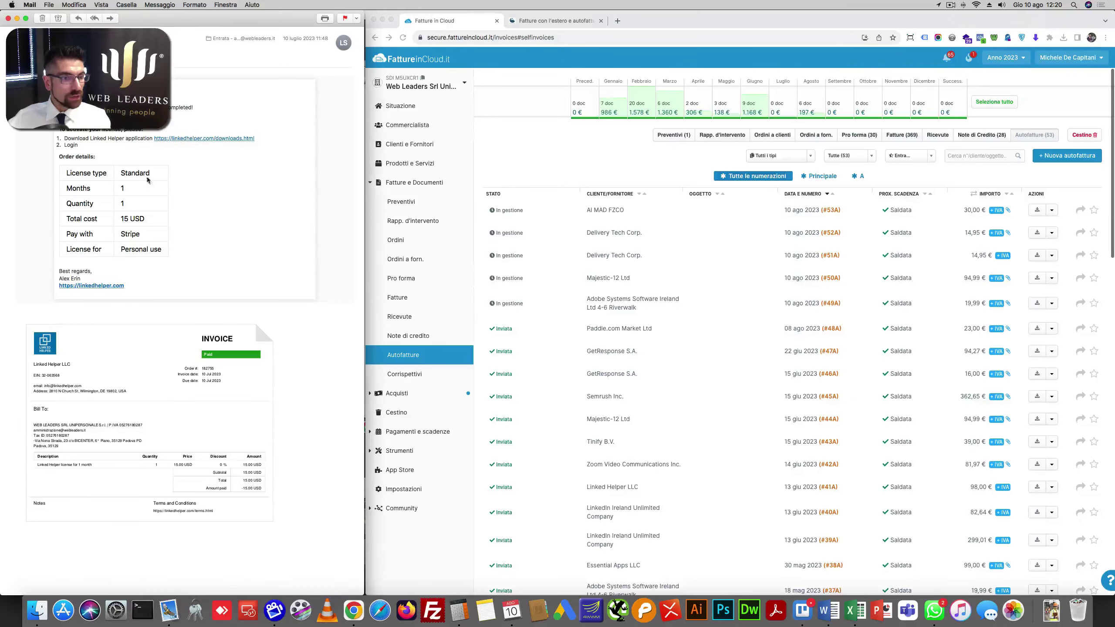
{"action": "key", "text": "super+Tab"}
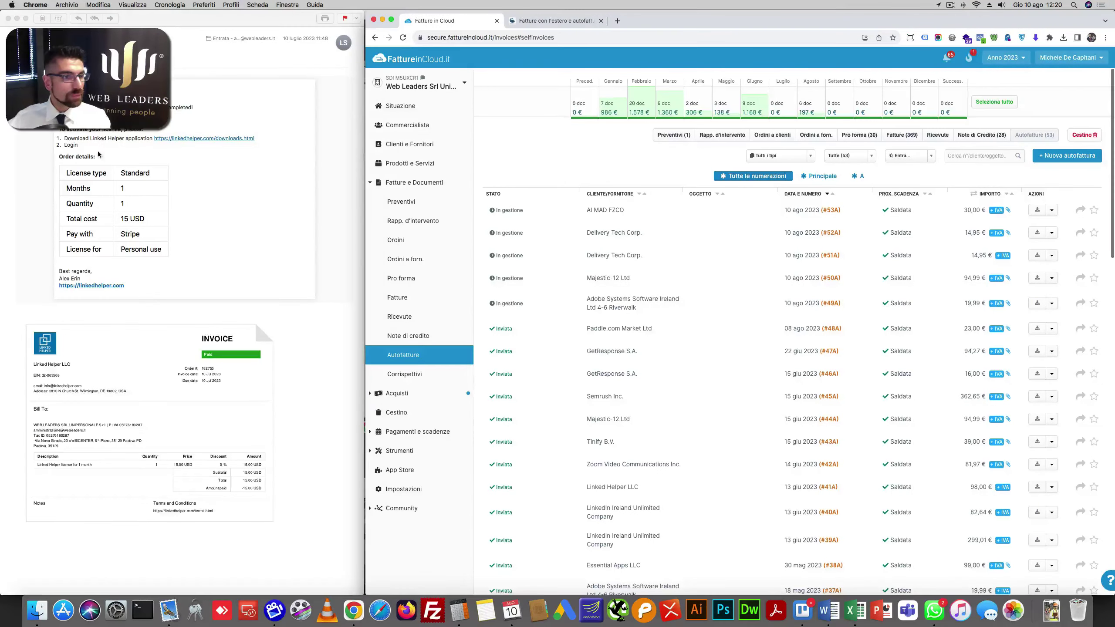
{"action": "left_click", "coordinate": [116, 378]}
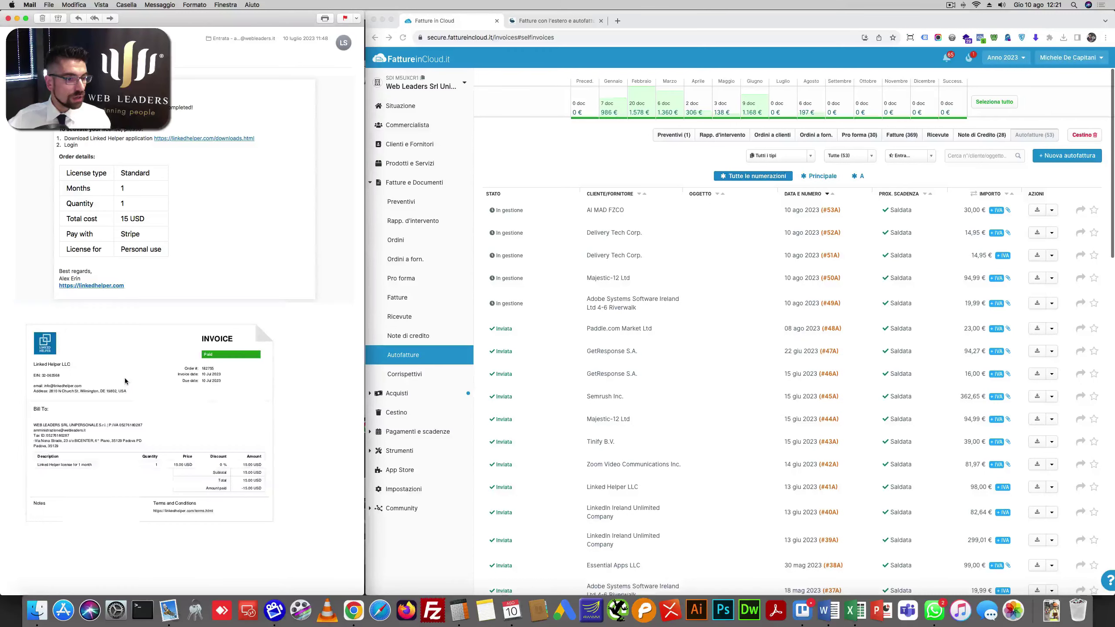
- Open the emailed receipt.pdf in Preview and examine the supplier name and details on the 10 July 2023 invoice
{"action": "double_click", "coordinate": [125, 381]}
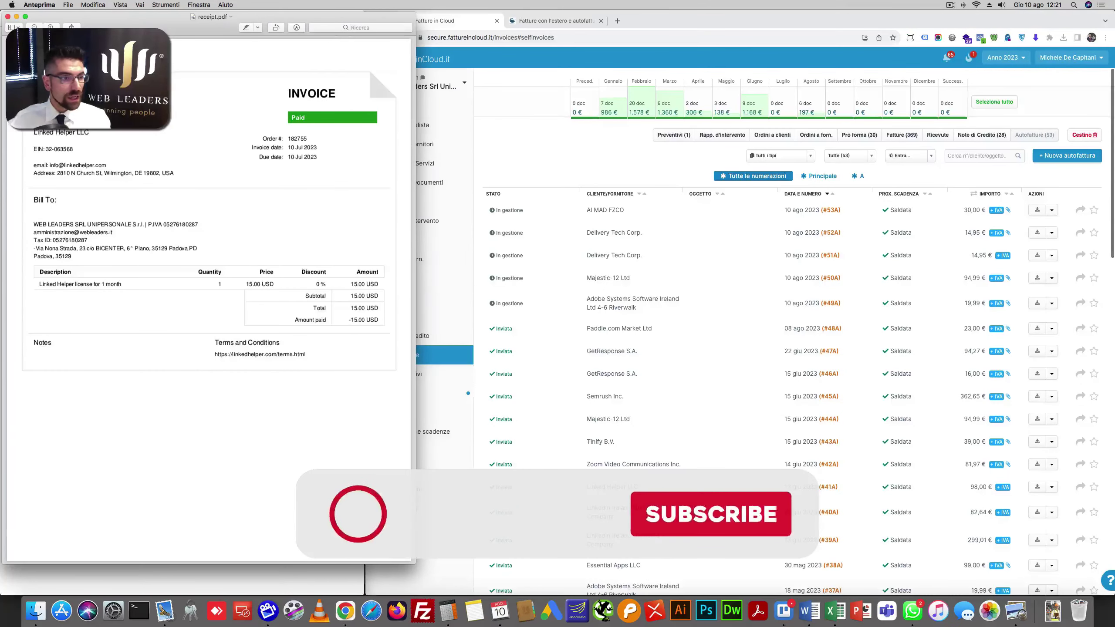
{"action": "left_click_drag", "start_coordinate": [34, 131], "coordinate": [89, 132]}
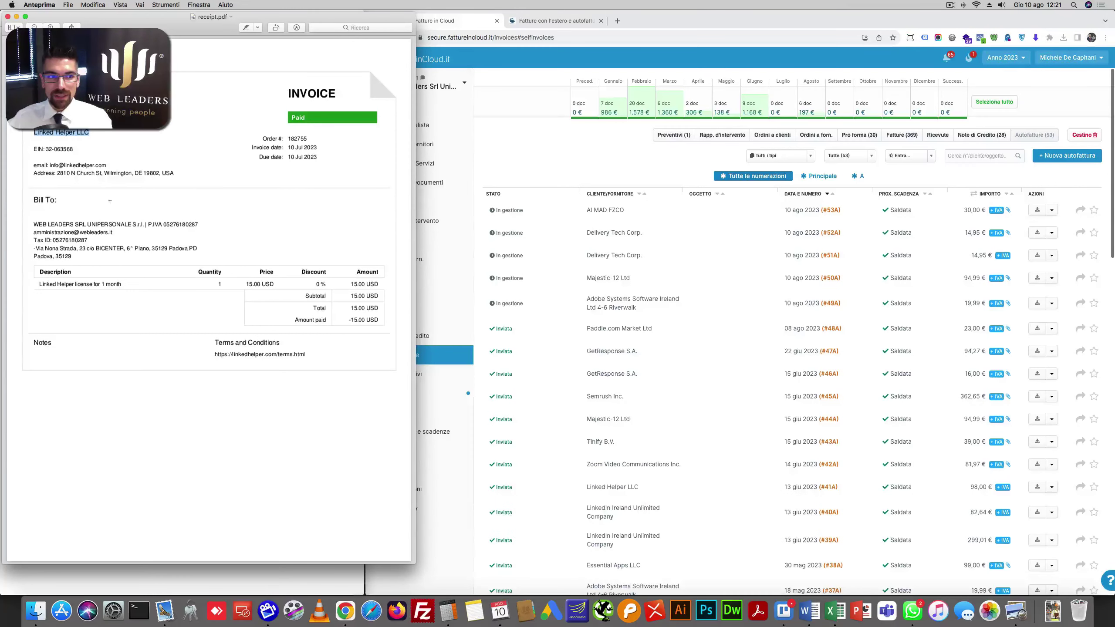
{"action": "left_click", "coordinate": [151, 171]}
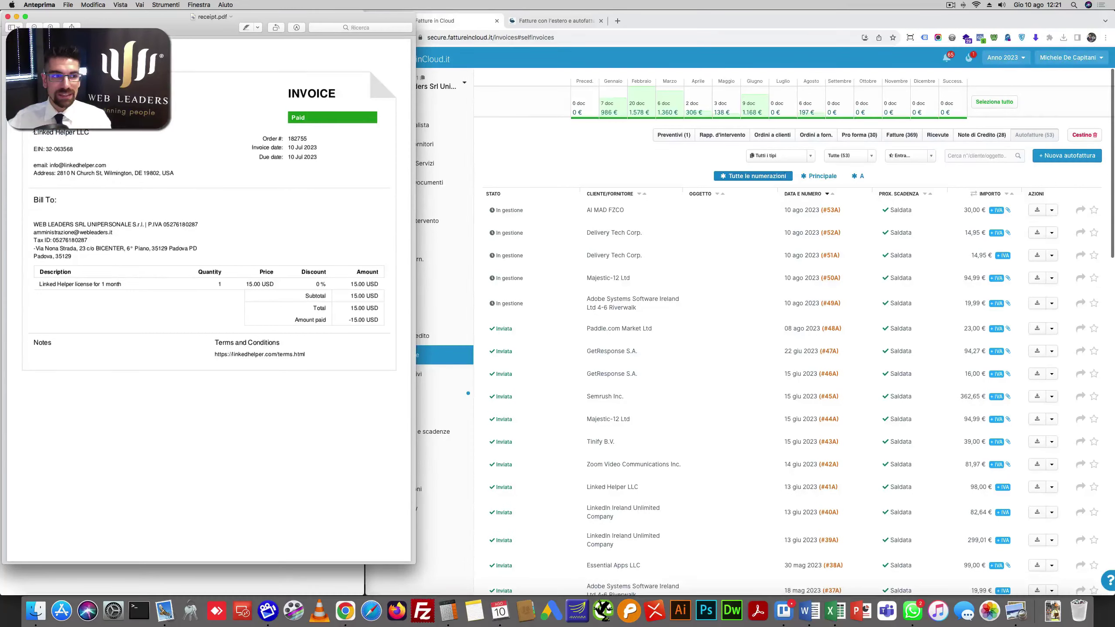
{"action": "left_click", "coordinate": [86, 211]}
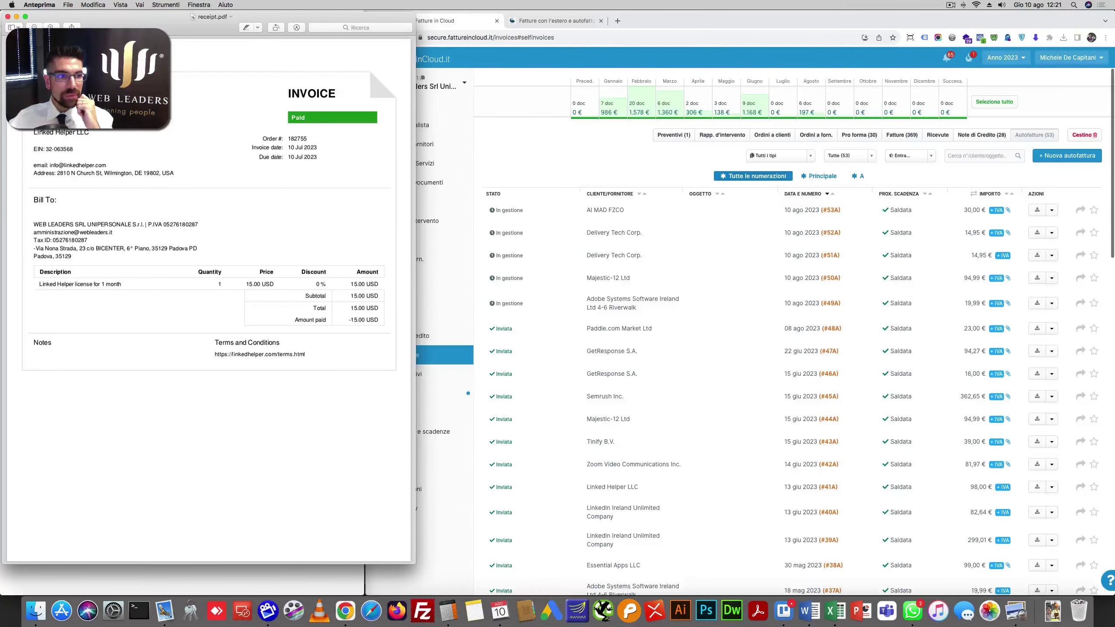
{"action": "left_click_drag", "start_coordinate": [34, 132], "coordinate": [89, 132]}
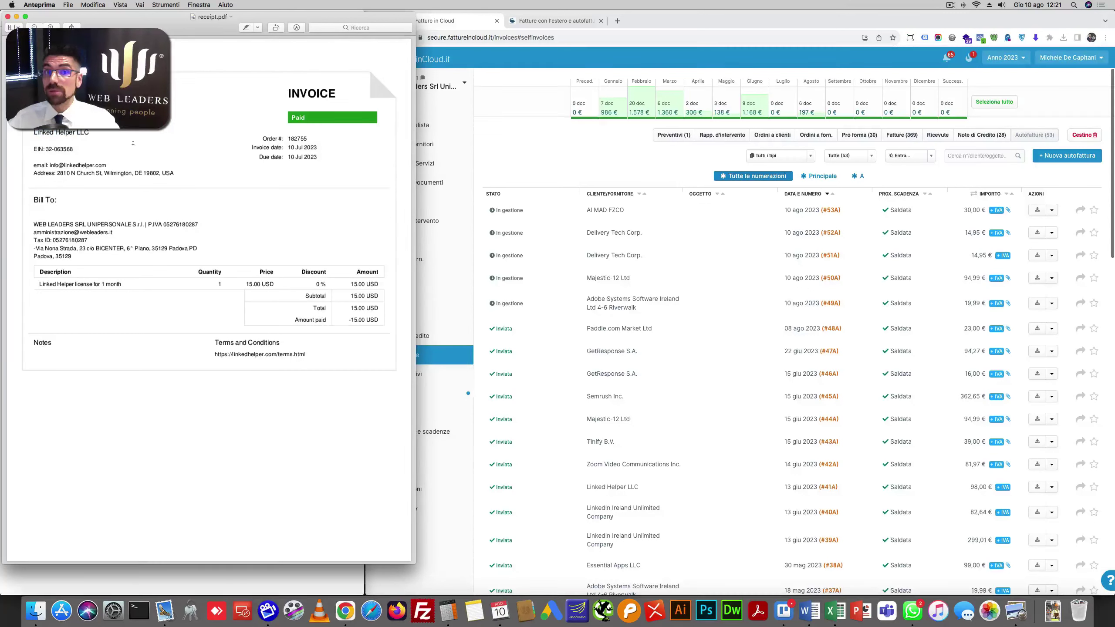
{"action": "left_click", "coordinate": [568, 159]}
{"action": "key", "text": "super+Tab"}
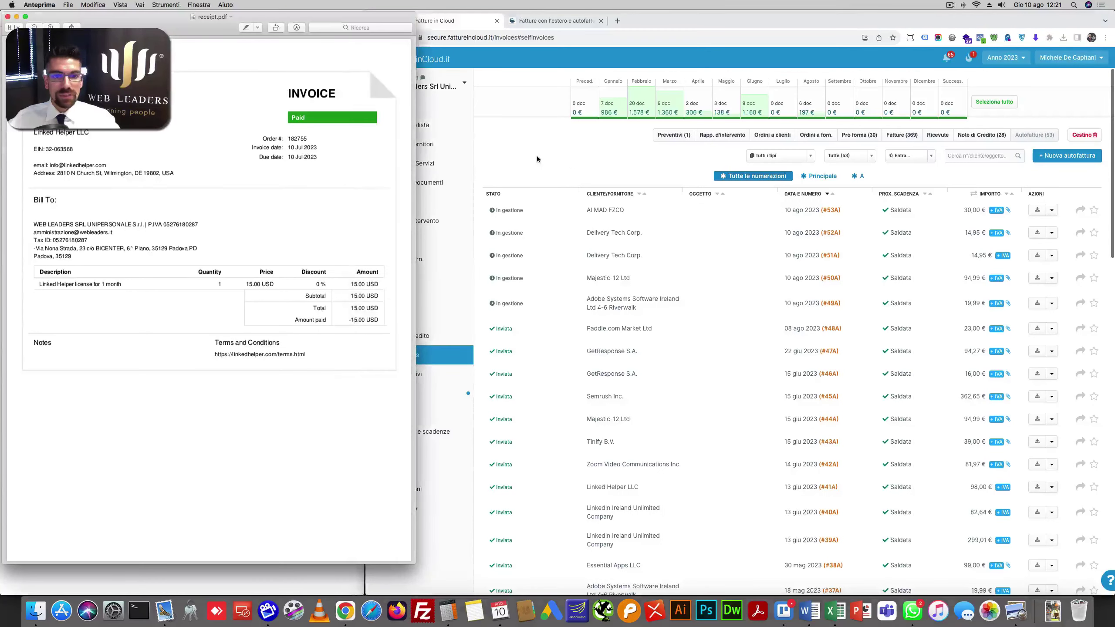
{"action": "key", "text": "super+Tab"}
{"action": "left_click", "coordinate": [1062, 156]}
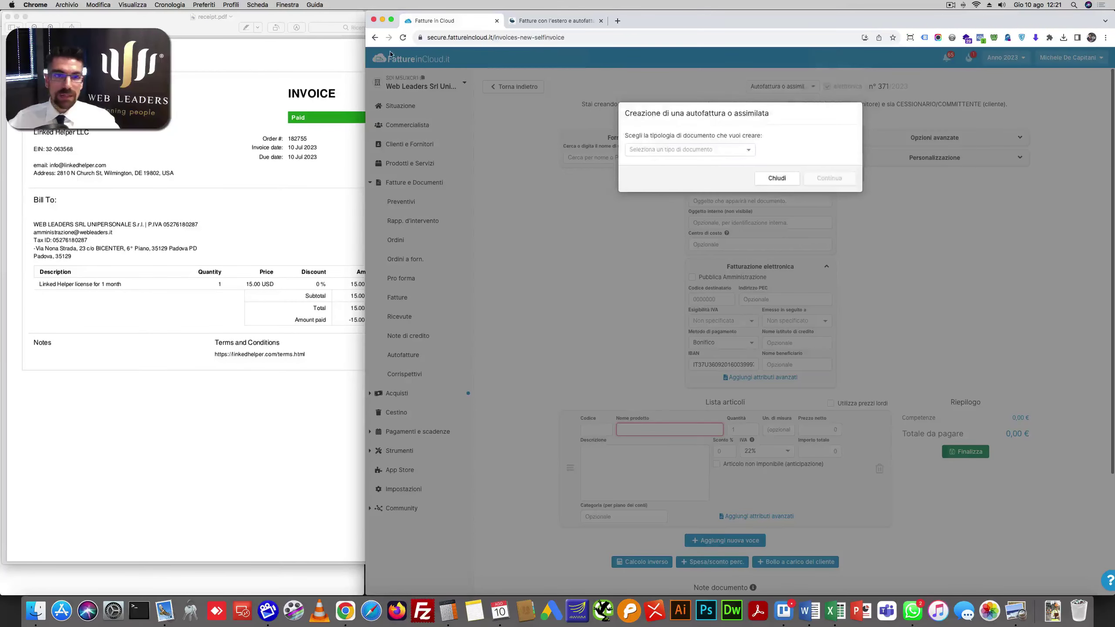
{"action": "left_click", "coordinate": [374, 37]}
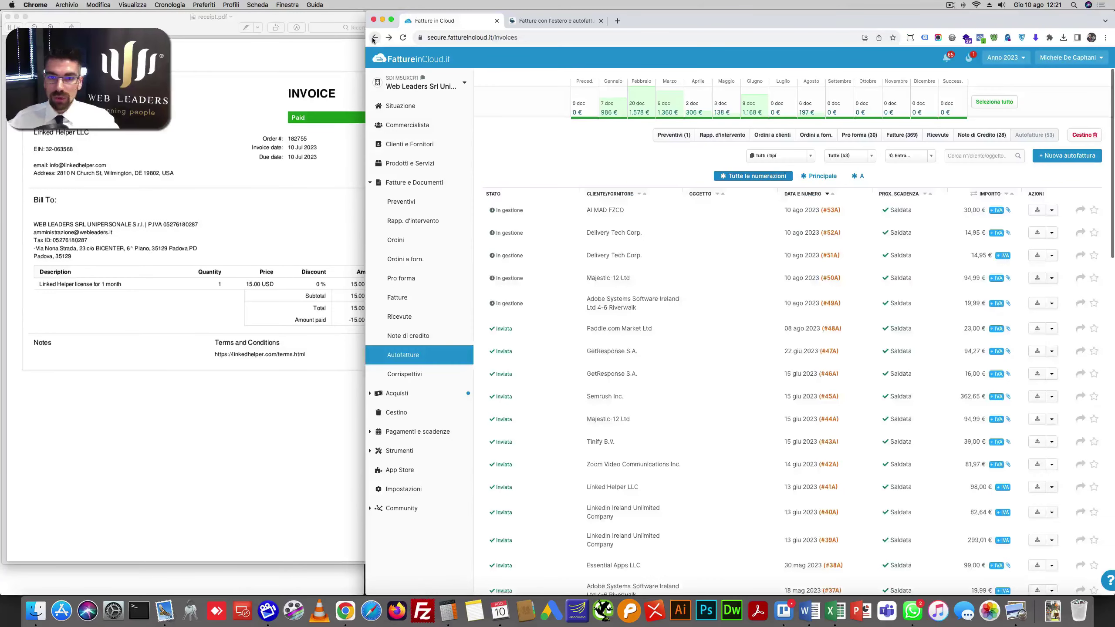
- Search the self-invoices for the supplier name Linked Helper LLC, copied from the receipt
{"action": "left_click", "coordinate": [950, 156]}
{"action": "left_click", "coordinate": [49, 158]}
{"action": "left_click_drag", "start_coordinate": [34, 133], "coordinate": [94, 132]}
{"action": "key", "text": "super+c"}
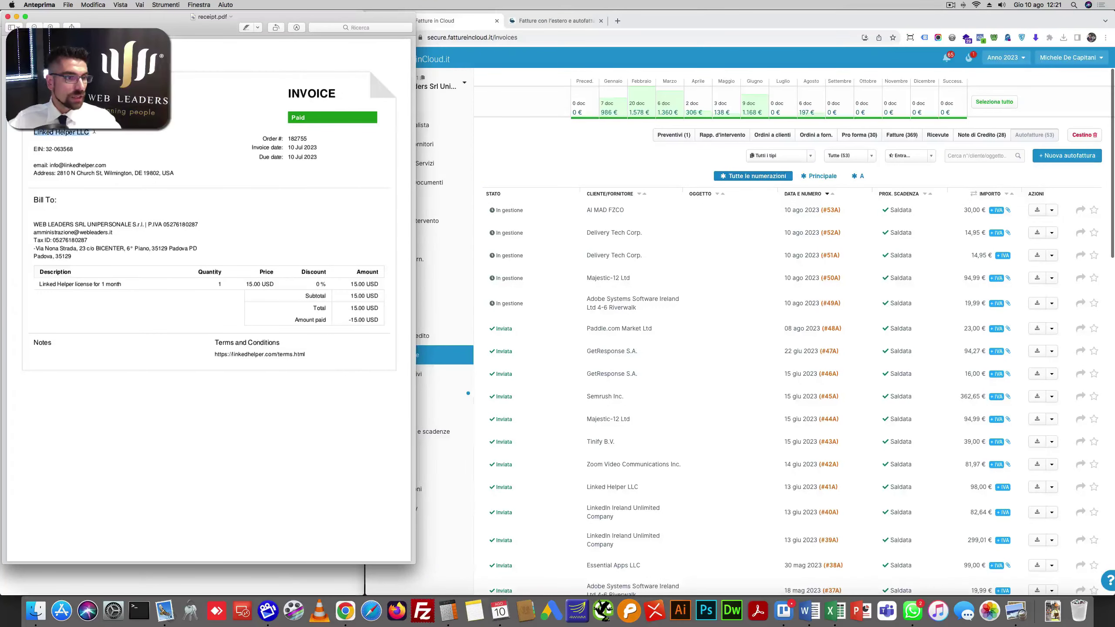
{"action": "left_click", "coordinate": [975, 156]}
{"action": "key", "text": "super+v"}
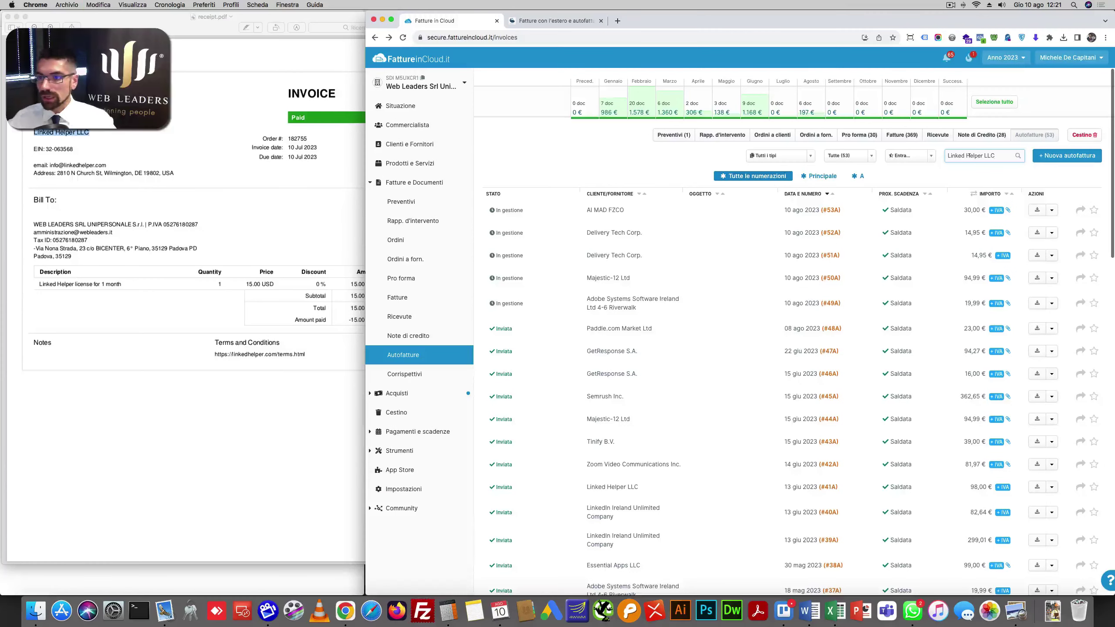
{"action": "key", "text": "Return"}
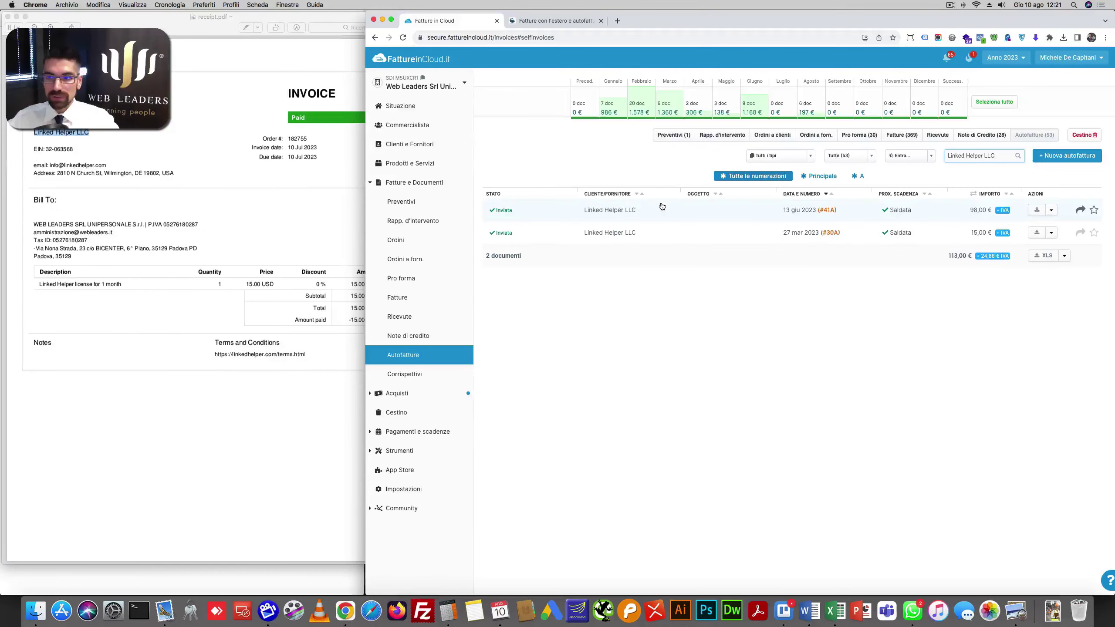
- Duplicate the Linked Helper LLC self-invoice of 13 June 2023 as a template and check its document number and supplier
{"action": "left_click", "coordinate": [1052, 211]}
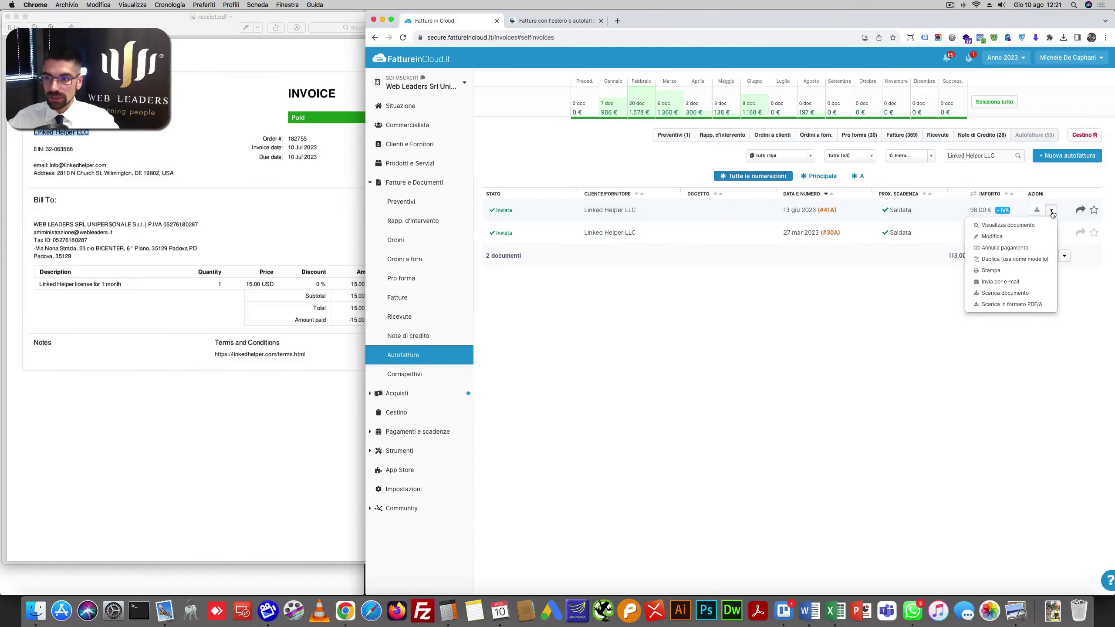
{"action": "left_click", "coordinate": [1023, 258]}
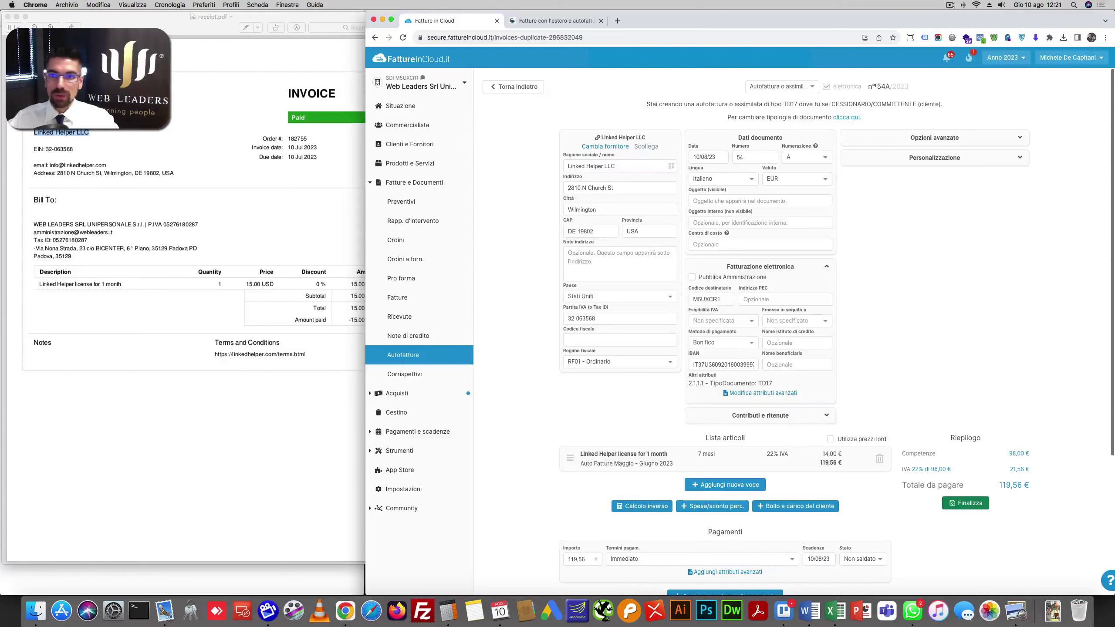
{"action": "left_click_drag", "start_coordinate": [876, 86], "coordinate": [897, 86]}
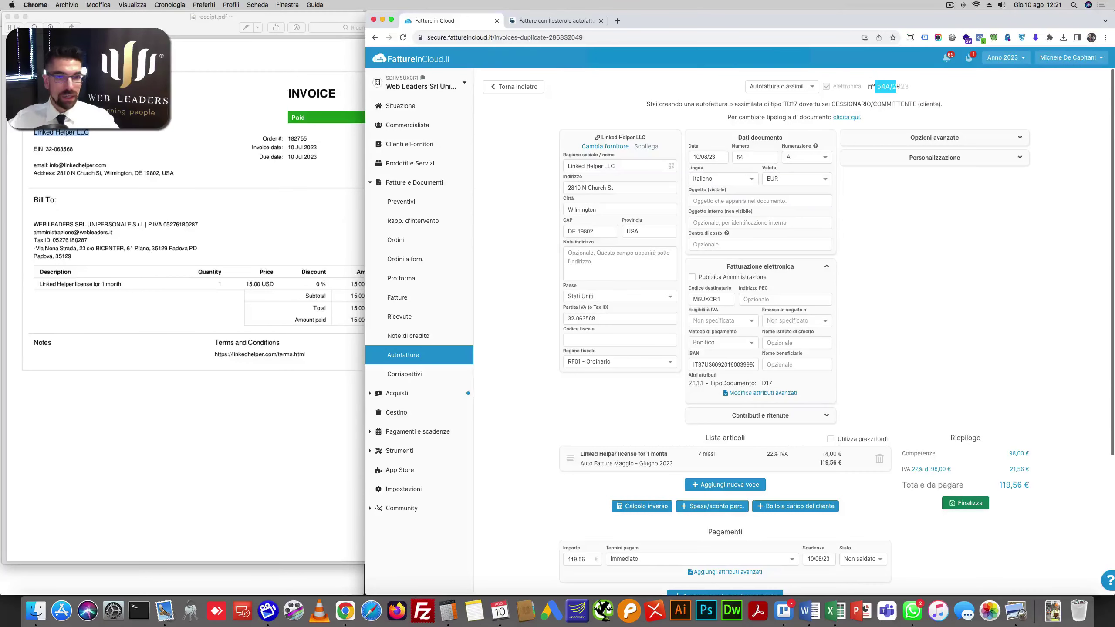
{"action": "left_click", "coordinate": [910, 249]}
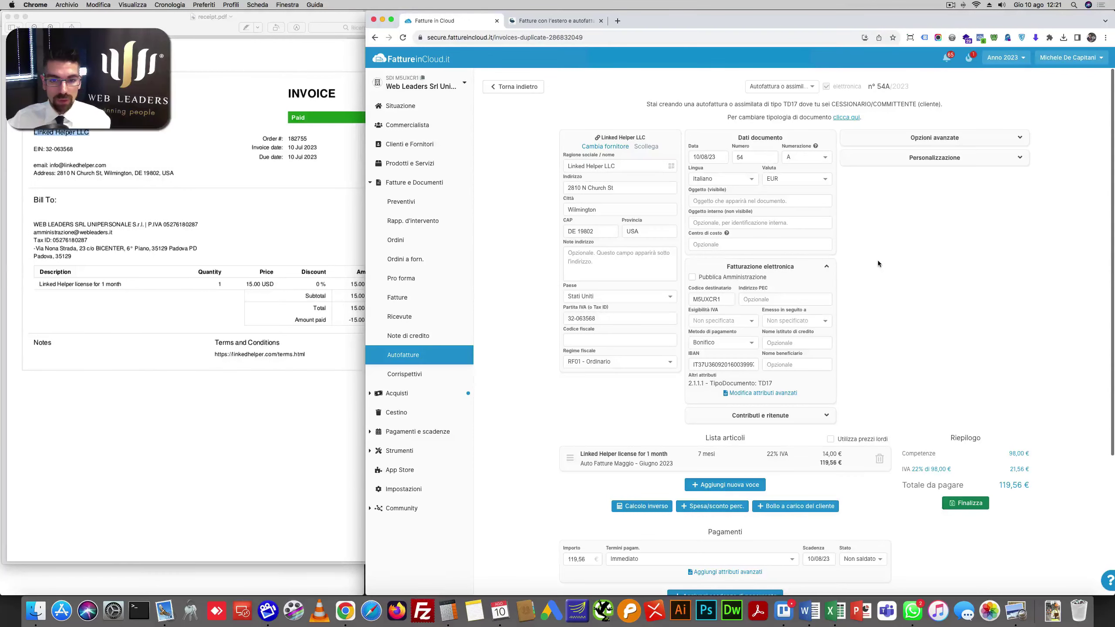
{"action": "left_click", "coordinate": [603, 166]}
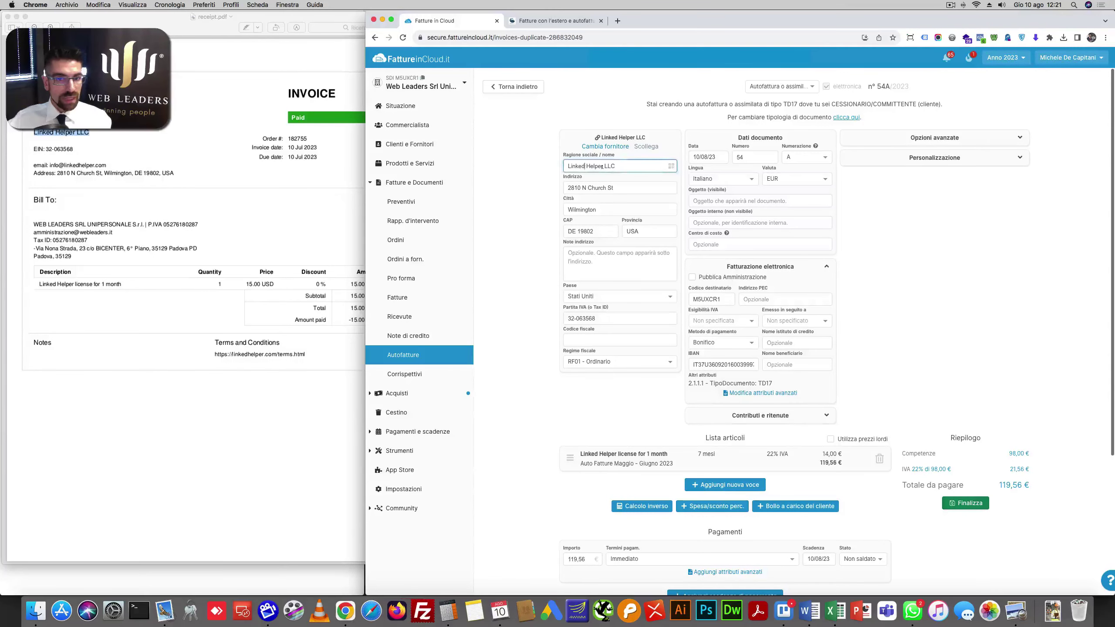
- Open the Linked Helper license item for editing, compare it with the receipt, and set its quantity to 1
{"action": "scroll", "coordinate": [661, 430], "scroll_direction": "down", "scroll_amount": 1}
{"action": "left_click", "coordinate": [660, 430]}
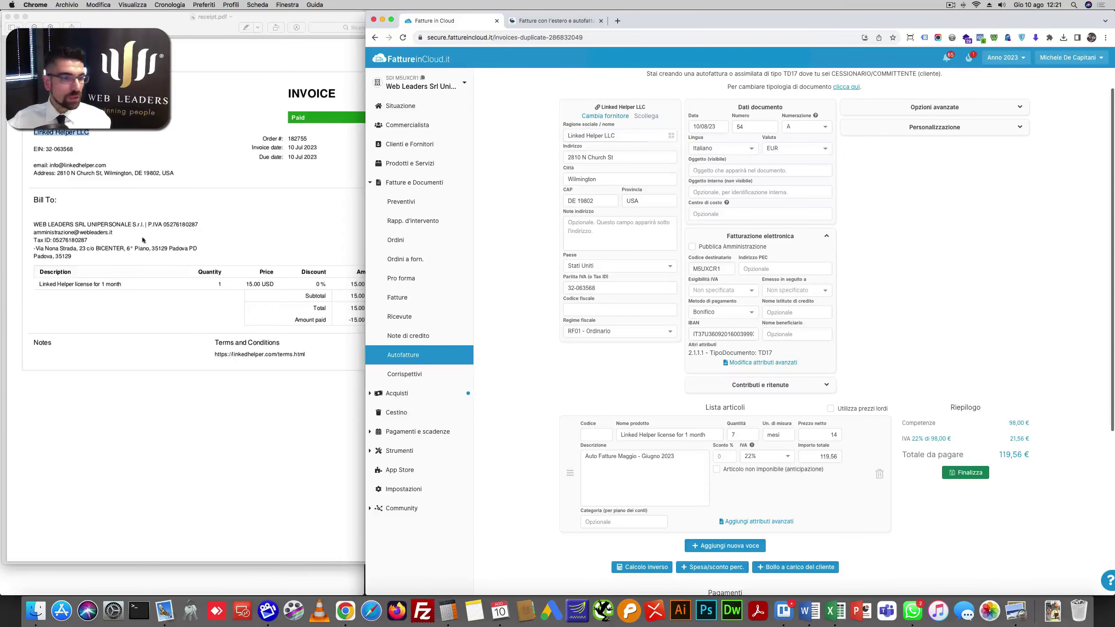
{"action": "left_click", "coordinate": [77, 286]}
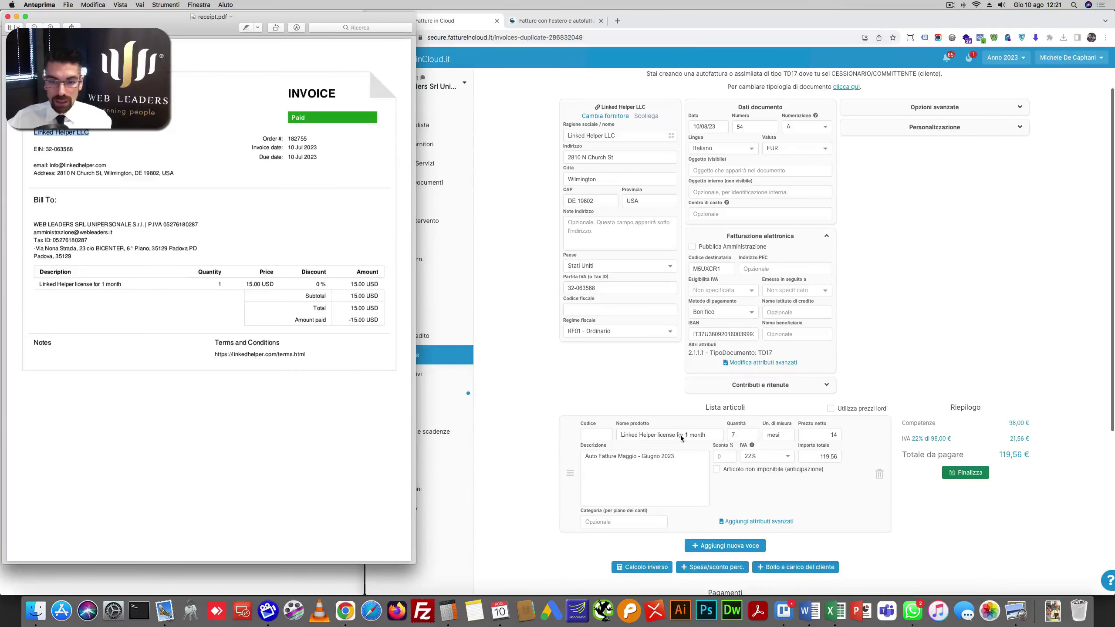
{"action": "left_click", "coordinate": [741, 433]}
{"action": "double_click", "coordinate": [740, 432]}
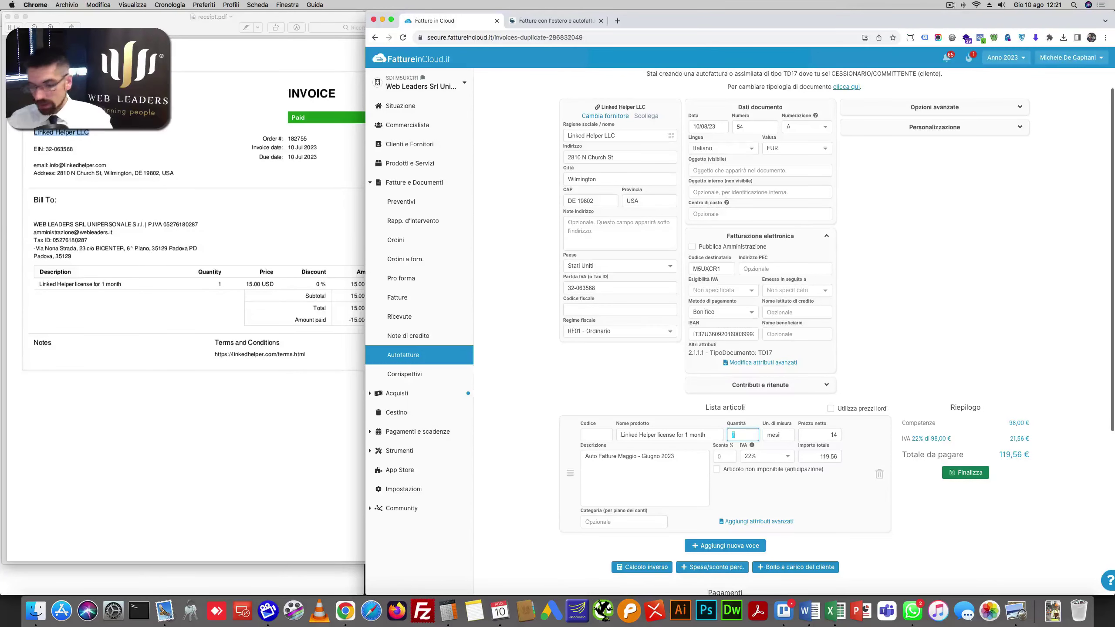
- Remove the period "Maggio - Giugno 2023" from the license item's description
{"action": "left_click", "coordinate": [648, 452]}
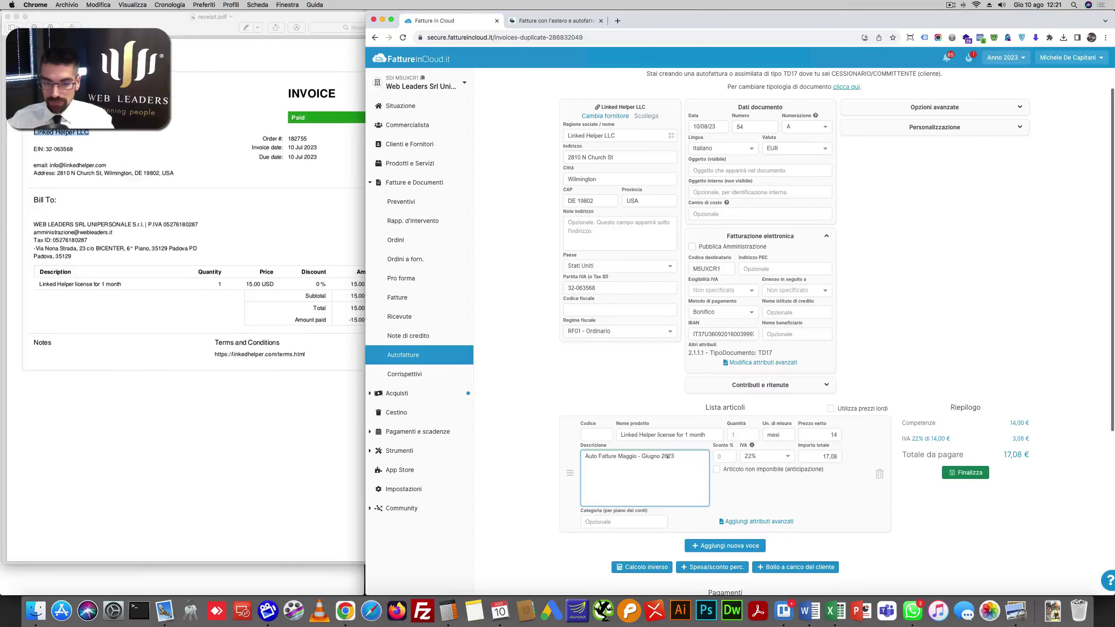
{"action": "left_click_drag", "start_coordinate": [620, 455], "coordinate": [674, 456]}
{"action": "key", "text": "BackSpace"}
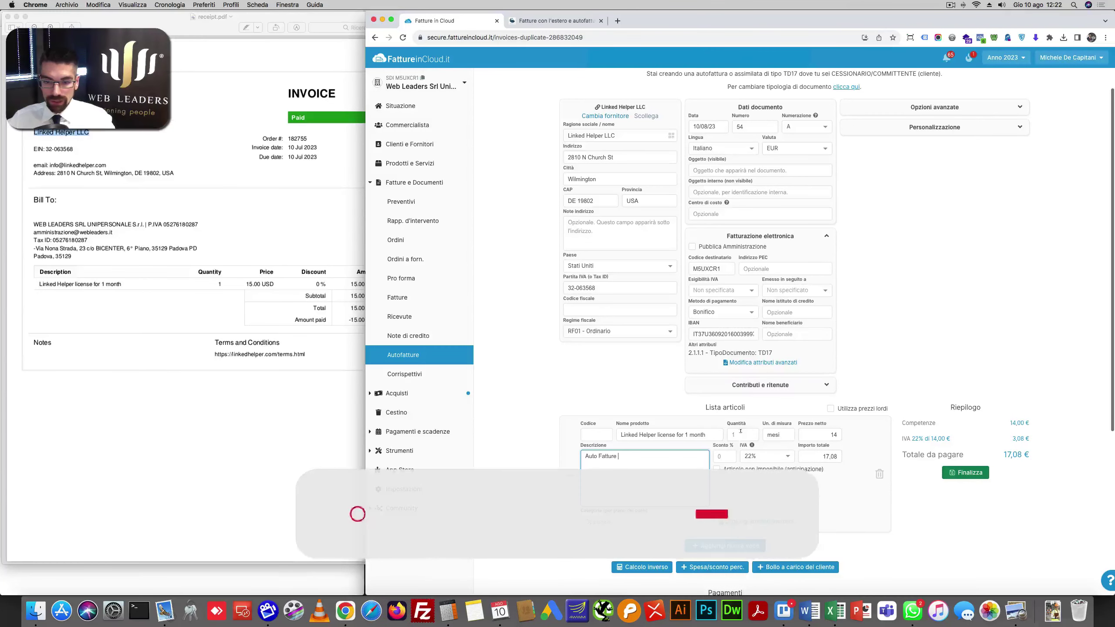
- Set the license item's net price to 15, matching the price on the receipt
{"action": "left_click", "coordinate": [742, 434]}
{"action": "key", "text": "Tab"}
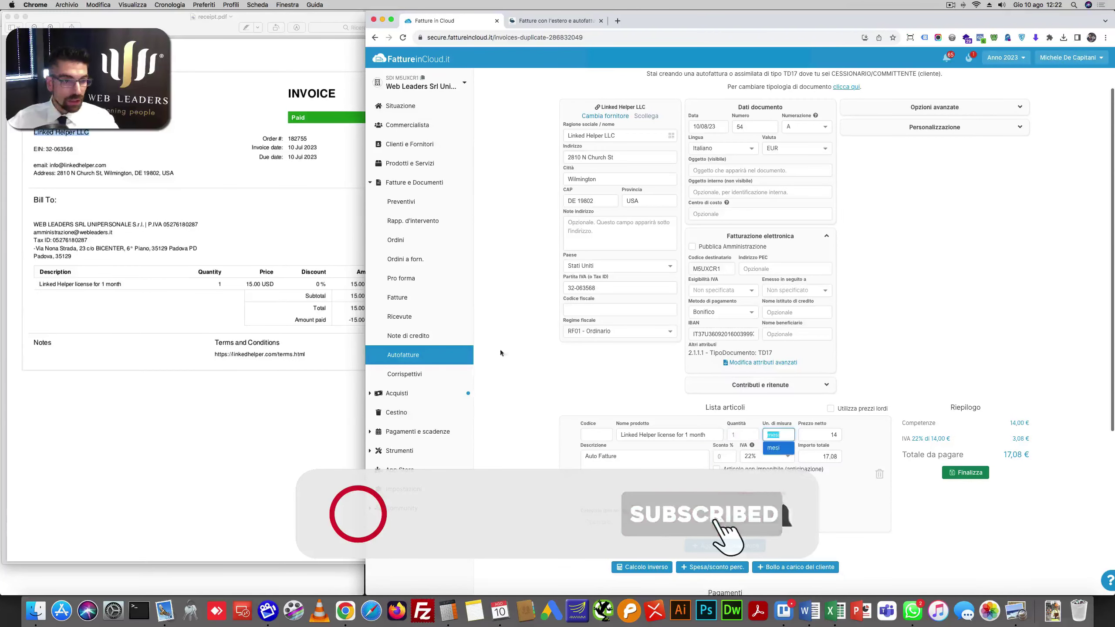
{"action": "key", "text": "super+Tab"}
{"action": "key", "text": "super+Tab"}
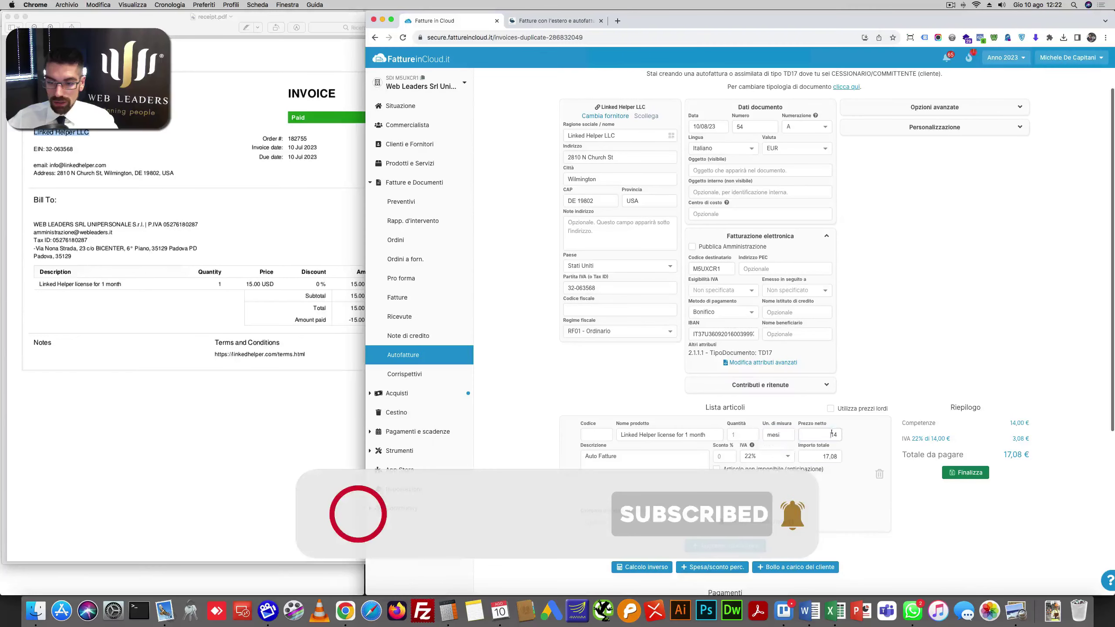
{"action": "key", "text": "Tab"}
{"action": "type", "text": "15"}
{"action": "key", "text": "Tab"}
{"action": "left_click", "coordinate": [766, 472]}
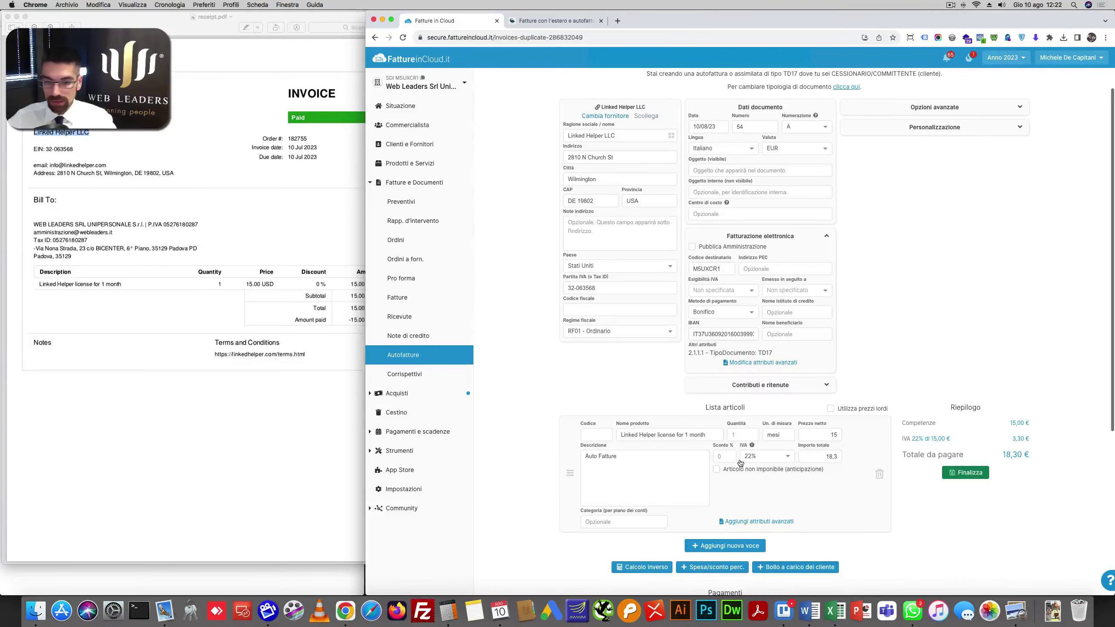
- Complete the license item's description as "Auto Fatture - Luglio"
{"action": "left_click", "coordinate": [645, 452]}
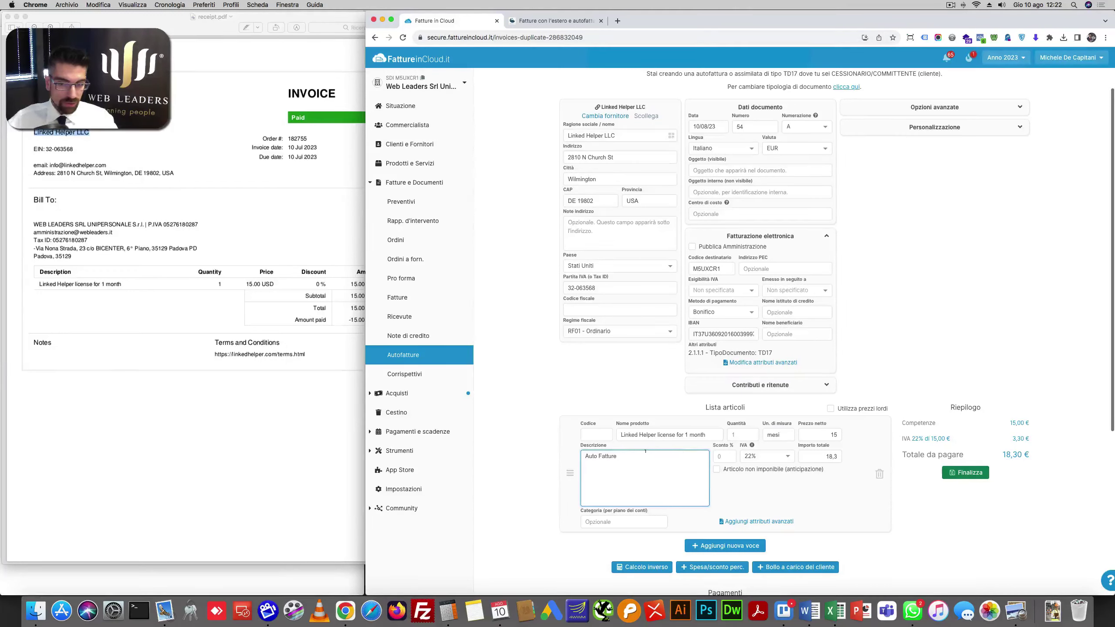
{"action": "type", "text": "- "}
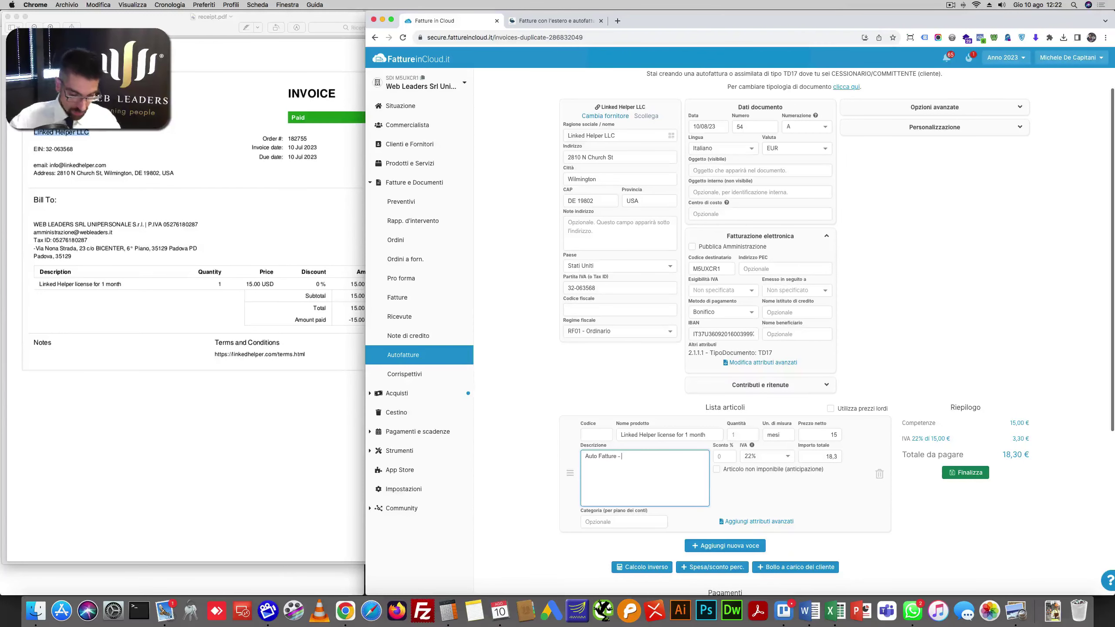
{"action": "type", "text": "Guglio"}
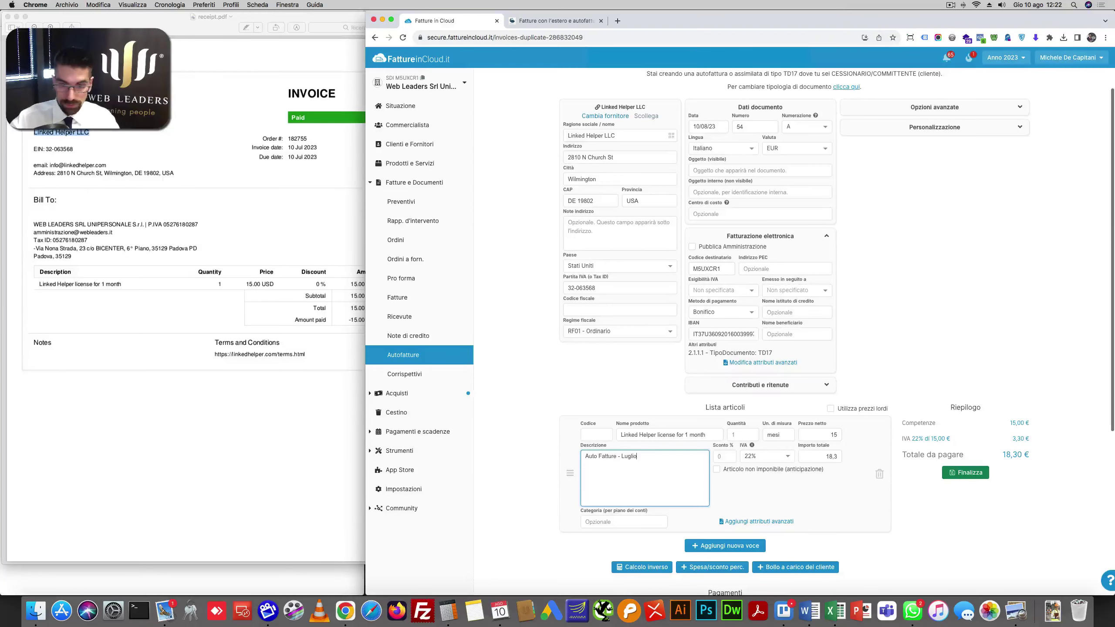
- Open the self-invoice's attachment file chooser, and export the receipt from Preview to Scrivania as a PDF named receipt-10luglio
{"action": "scroll", "coordinate": [899, 531], "scroll_direction": "down", "scroll_amount": 10}
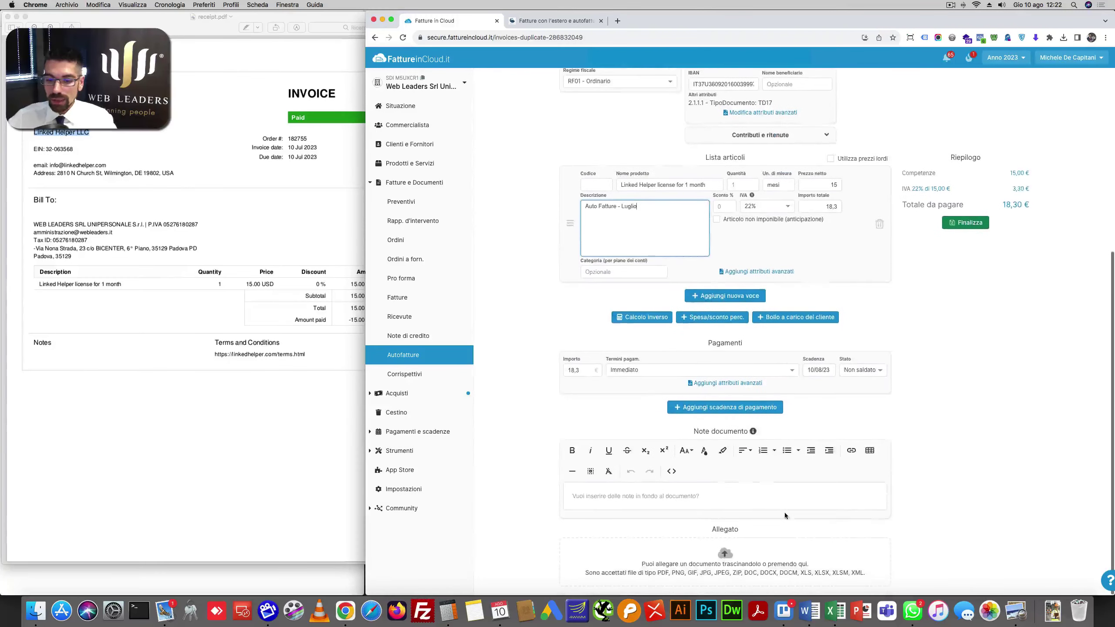
{"action": "left_click", "coordinate": [726, 555]}
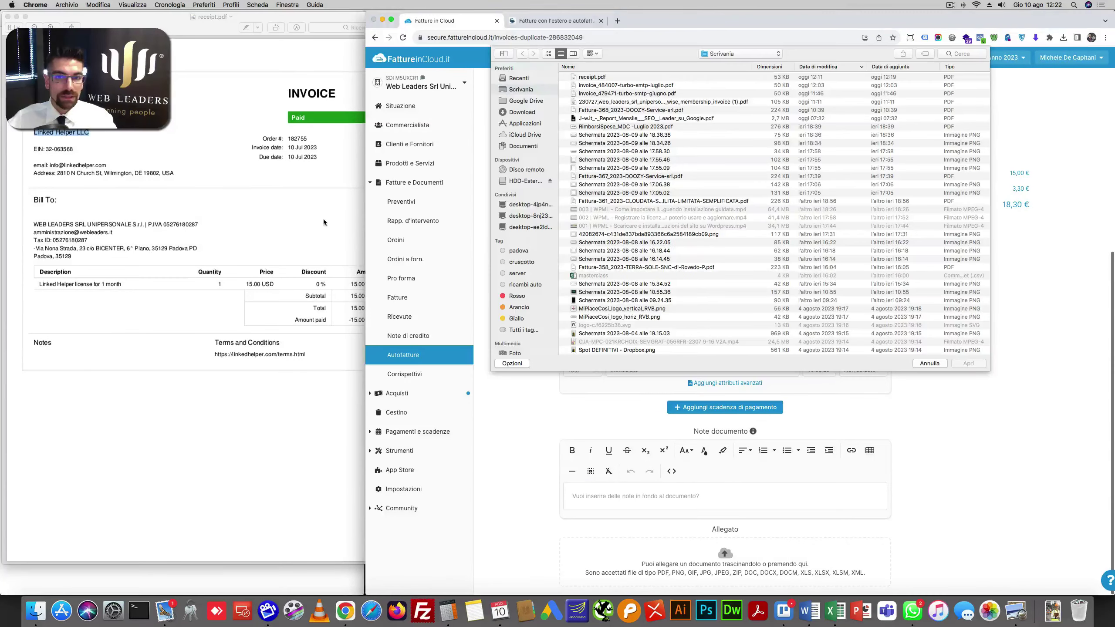
{"action": "left_click", "coordinate": [232, 231]}
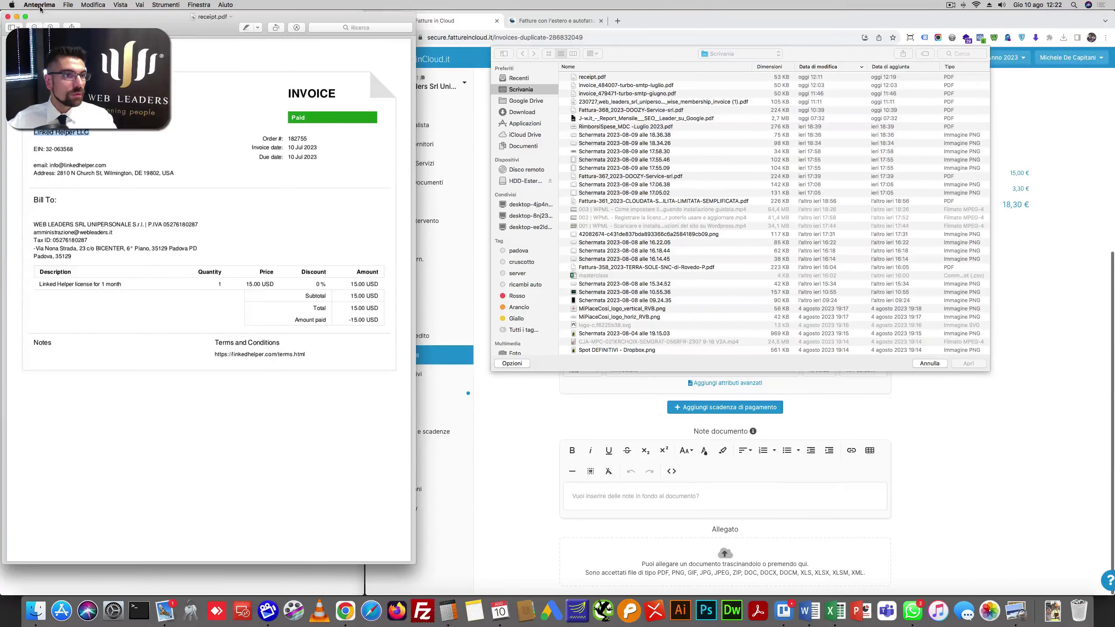
{"action": "left_click", "coordinate": [68, 4]}
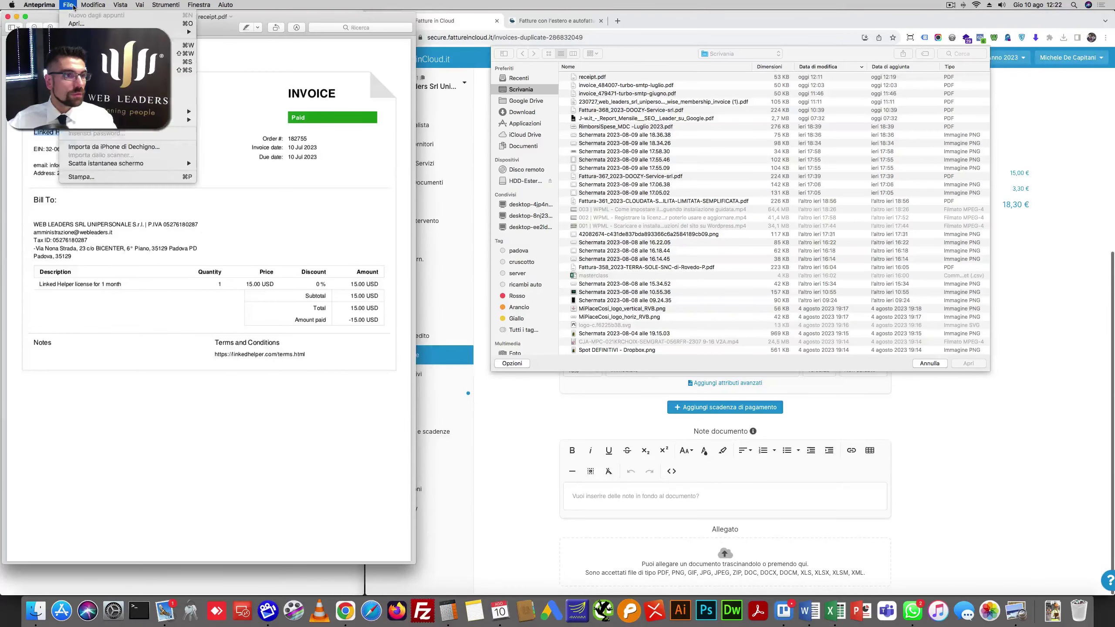
{"action": "left_click", "coordinate": [132, 62]}
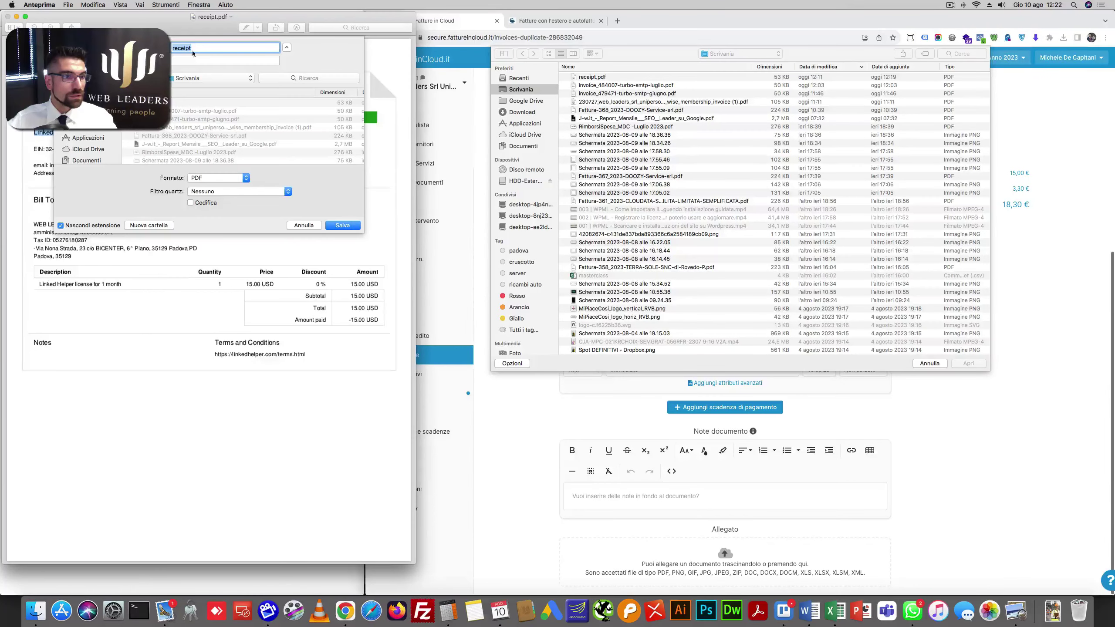
{"action": "left_click", "coordinate": [197, 51]}
{"action": "type", "text": "-g"}
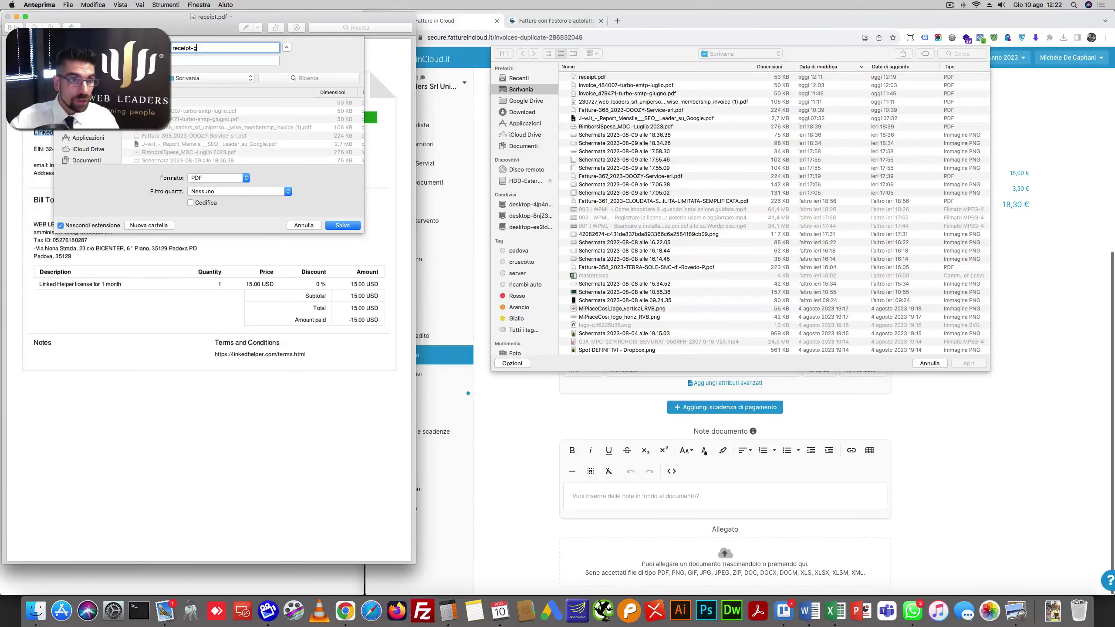
{"action": "type", "text": "10lg"}
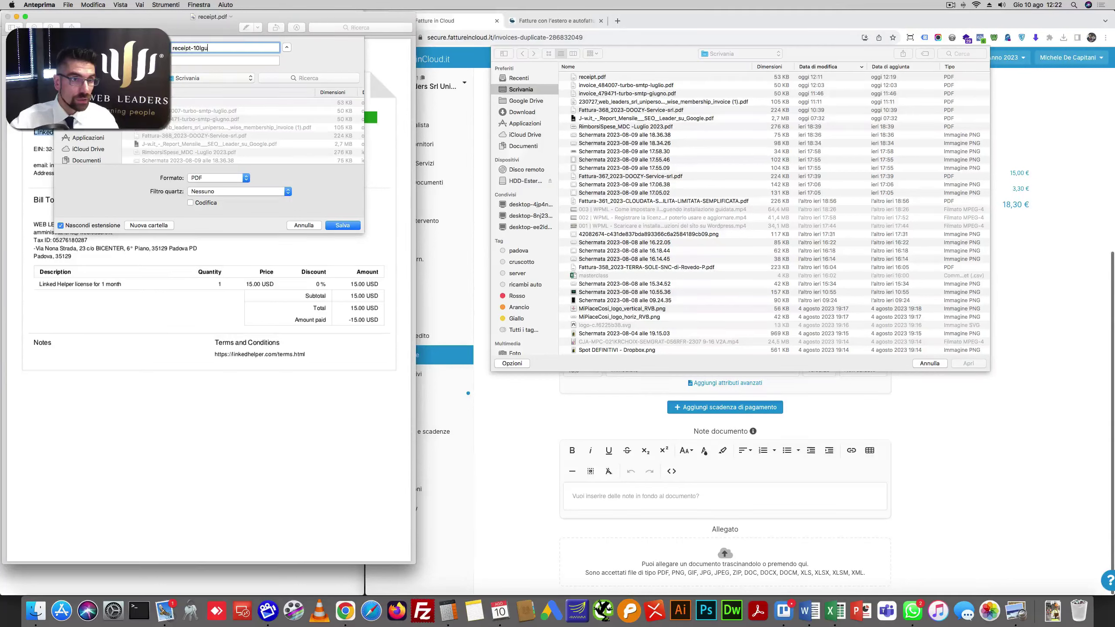
{"action": "type", "text": "ugl"}
{"action": "key", "text": "Right"}
{"action": "type", "text": "lio"}
{"action": "key", "text": "Return"}
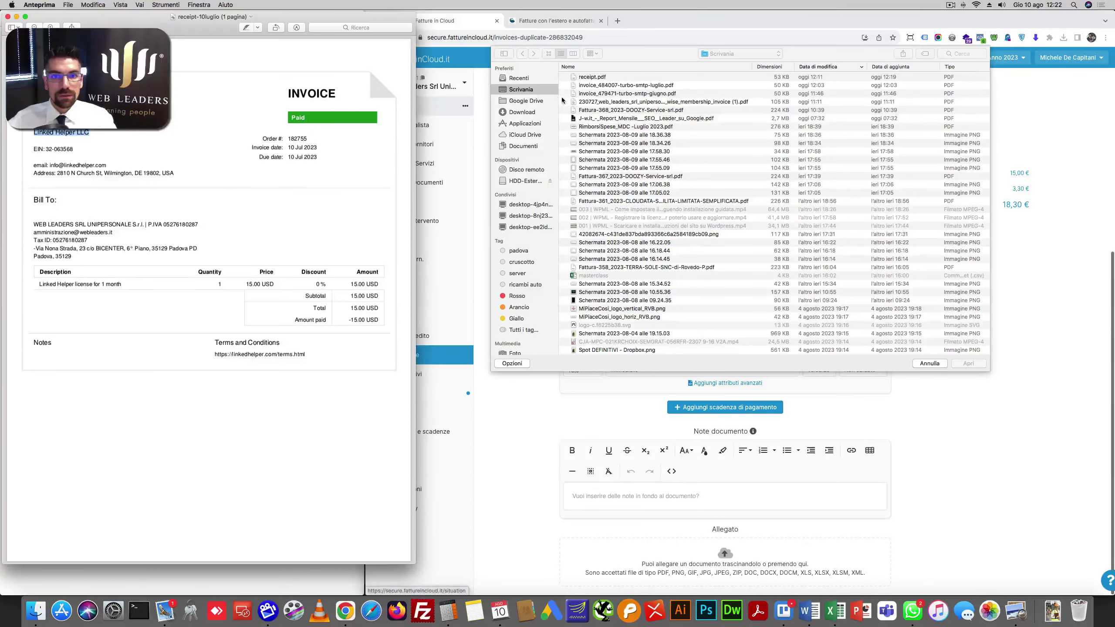
- Attach the receipt-10luglio PDF from Scrivania to the self-invoice
{"action": "left_click", "coordinate": [526, 90]}
{"action": "left_click", "coordinate": [645, 77]}
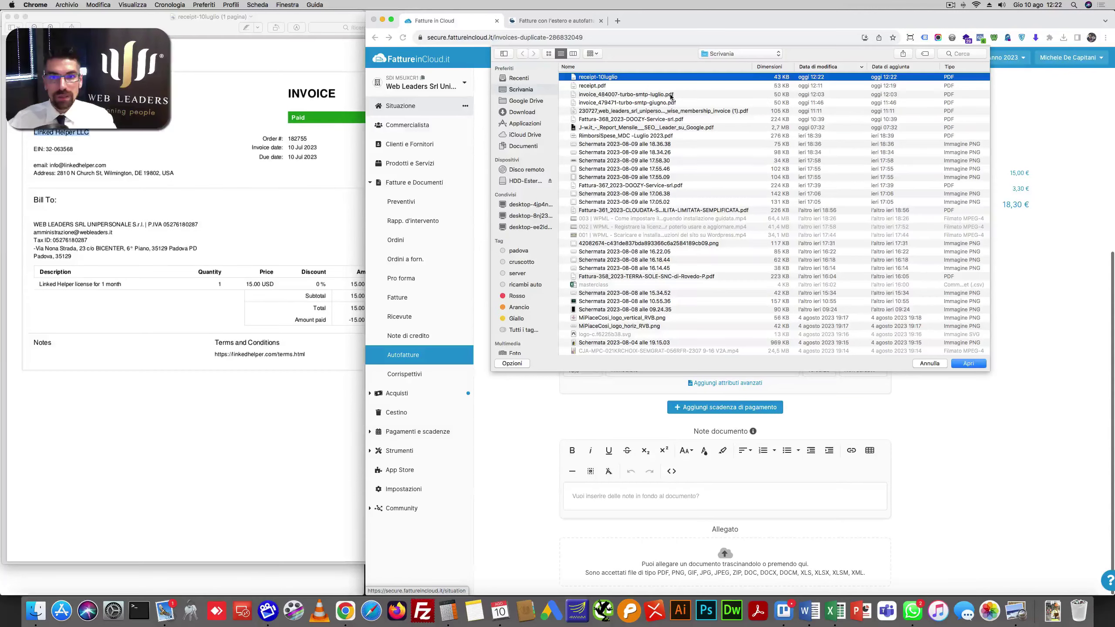
{"action": "left_click", "coordinate": [968, 363]}
{"action": "scroll", "coordinate": [979, 418], "scroll_direction": "down", "scroll_amount": 1}
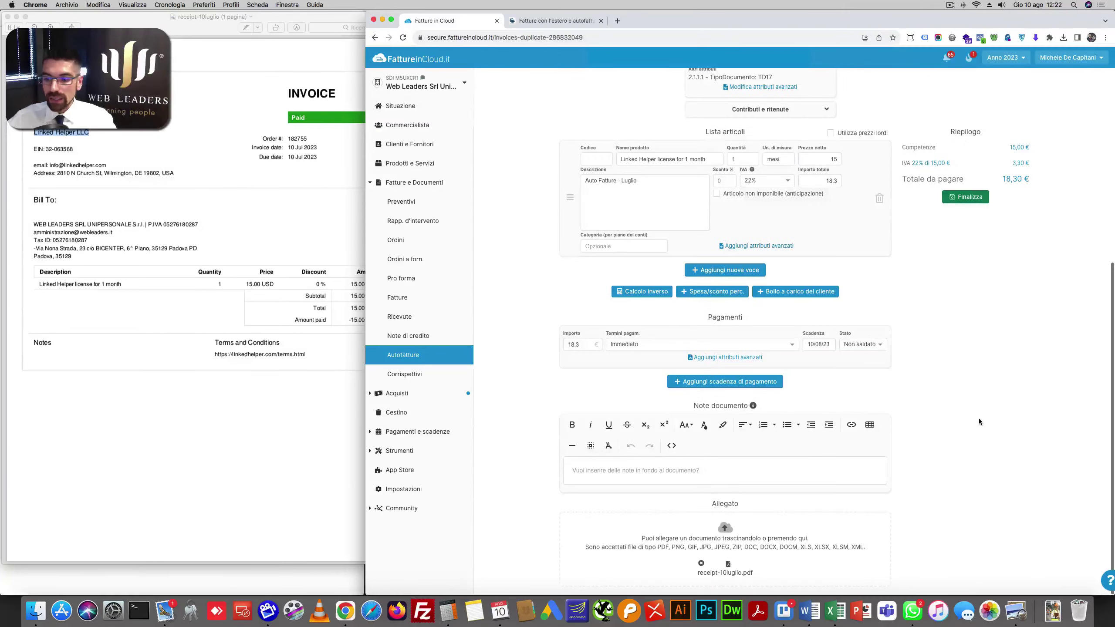
- Review the duplicated Linked Helper self-invoice's details and finalize the document
{"action": "scroll", "coordinate": [918, 319], "scroll_direction": "up", "scroll_amount": 5}
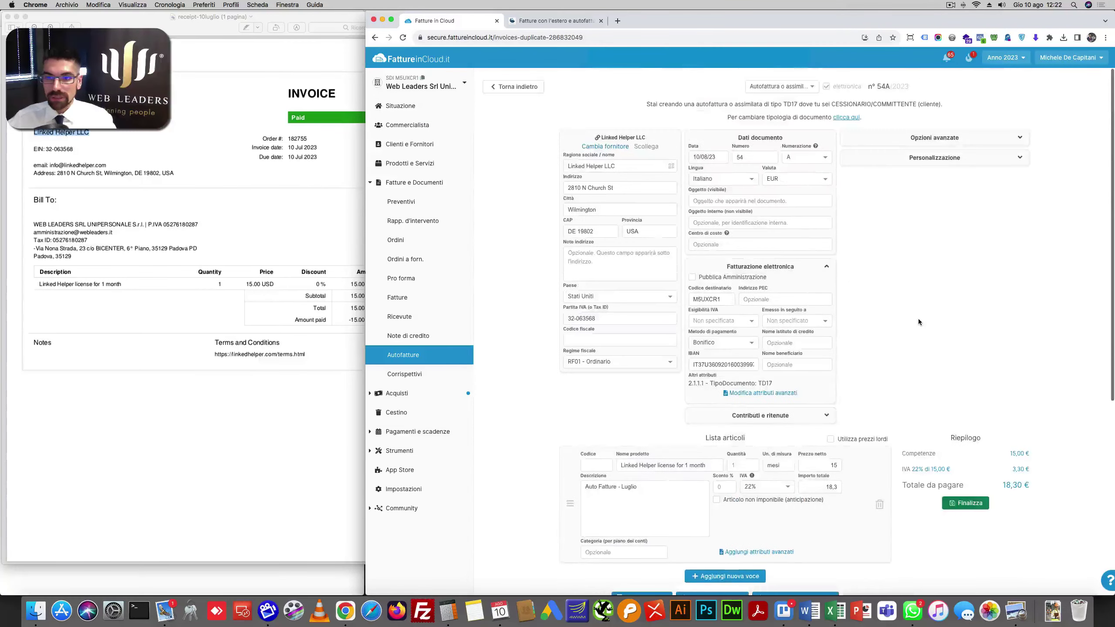
{"action": "scroll", "coordinate": [918, 319], "scroll_direction": "down", "scroll_amount": 3}
{"action": "left_click", "coordinate": [965, 274]}
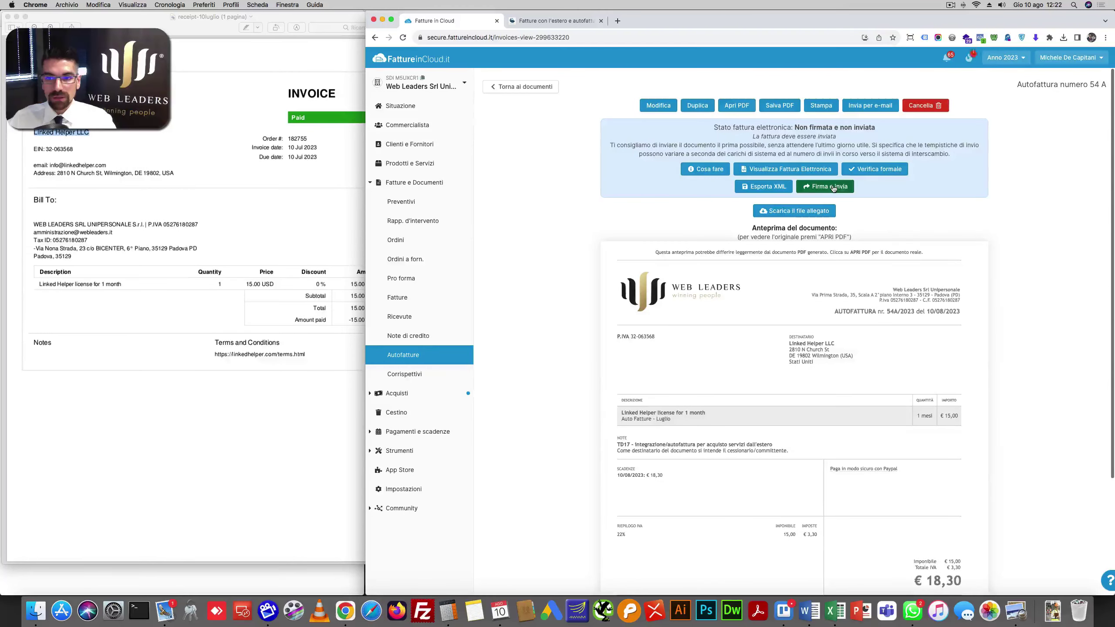
- Check the finalized self-invoice's preview, and digitally sign and send the document electronically
{"action": "scroll", "coordinate": [828, 354], "scroll_direction": "down", "scroll_amount": 4}
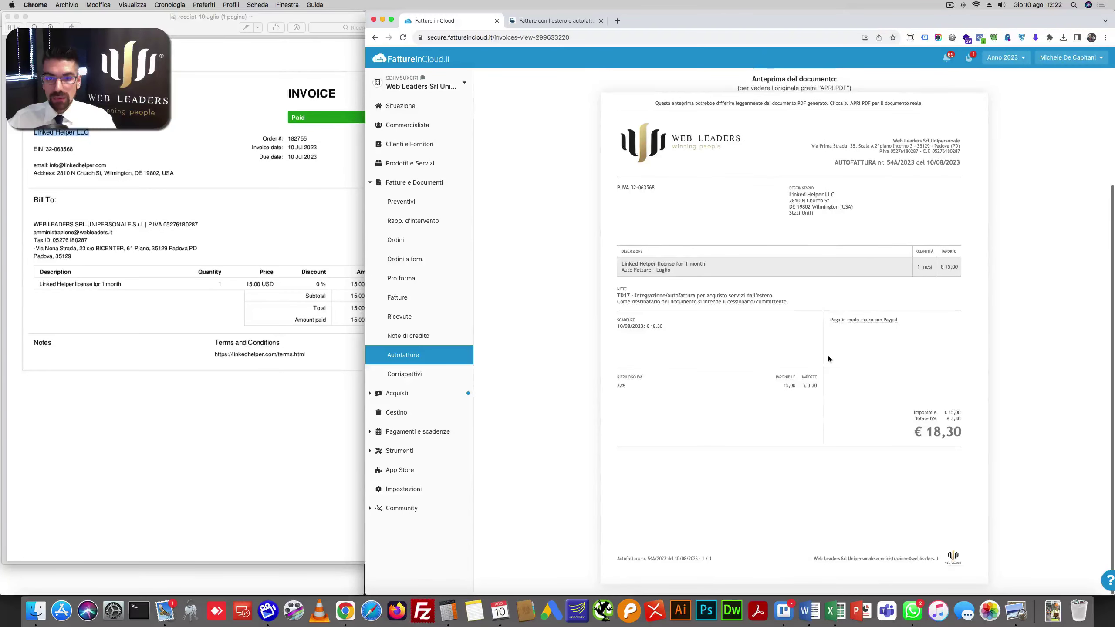
{"action": "scroll", "coordinate": [828, 359], "scroll_direction": "up", "scroll_amount": 4}
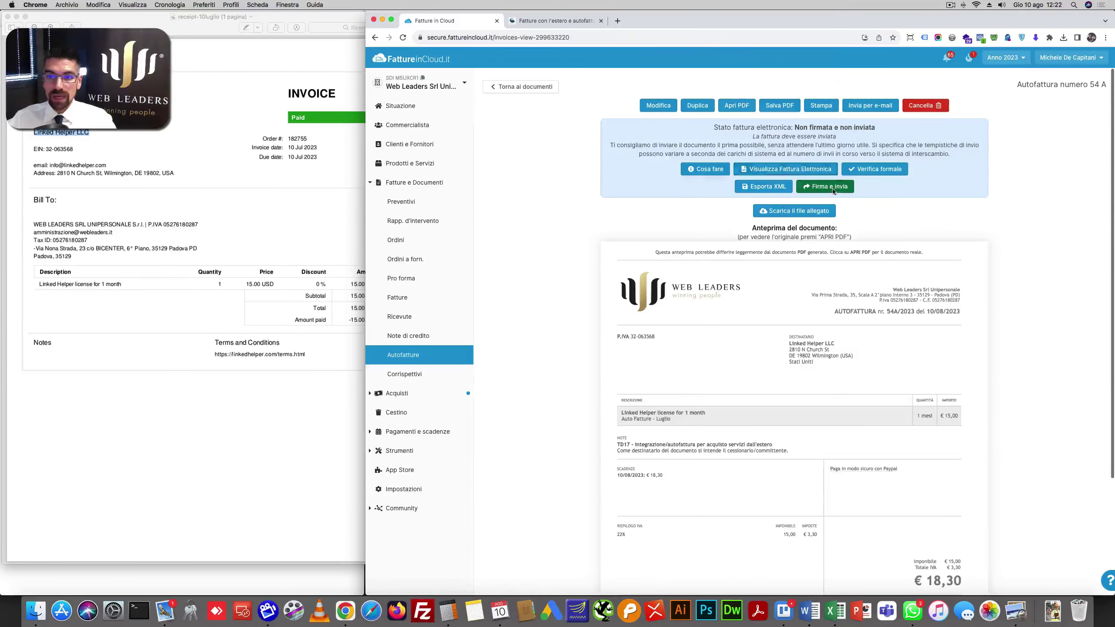
{"action": "left_click", "coordinate": [807, 169]}
{"action": "left_click", "coordinate": [796, 235]}
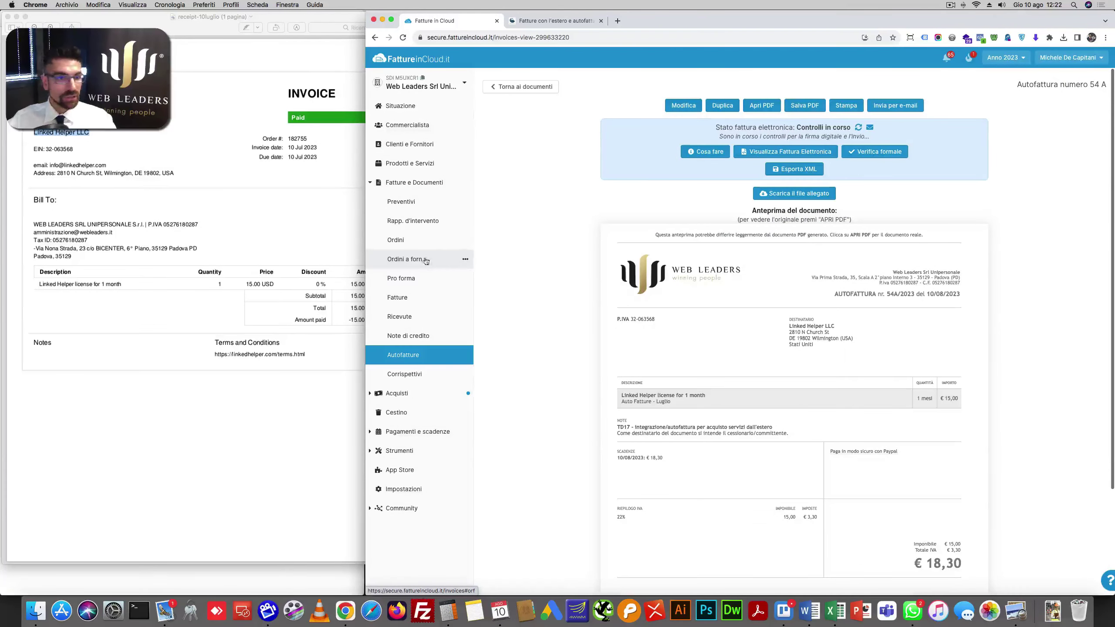
{"action": "left_click", "coordinate": [211, 109]}
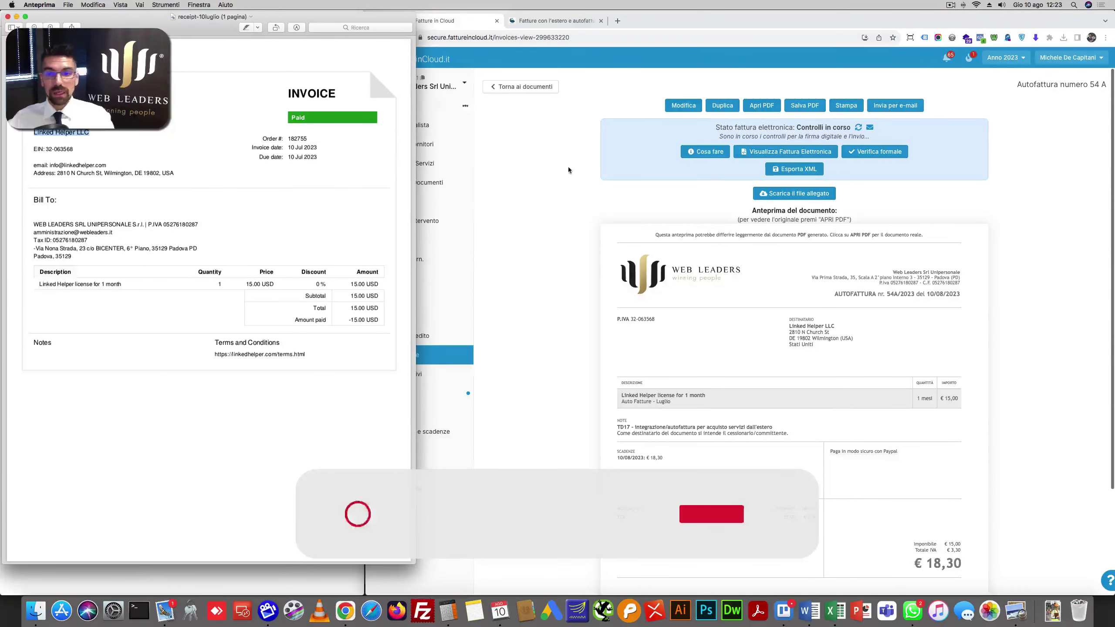
{"action": "left_click", "coordinate": [529, 163]}
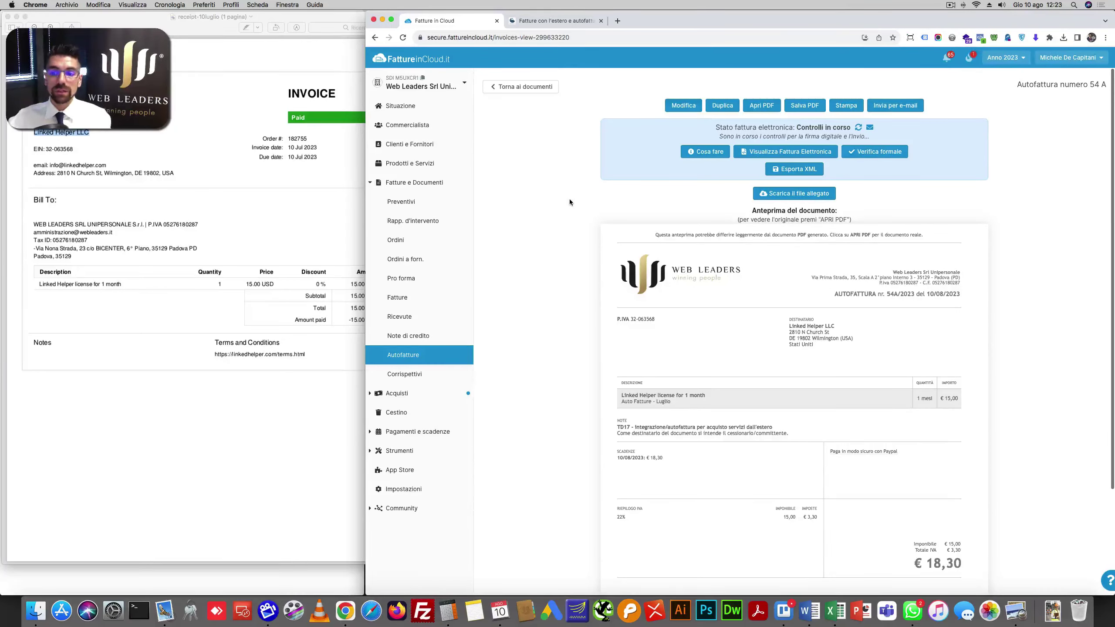